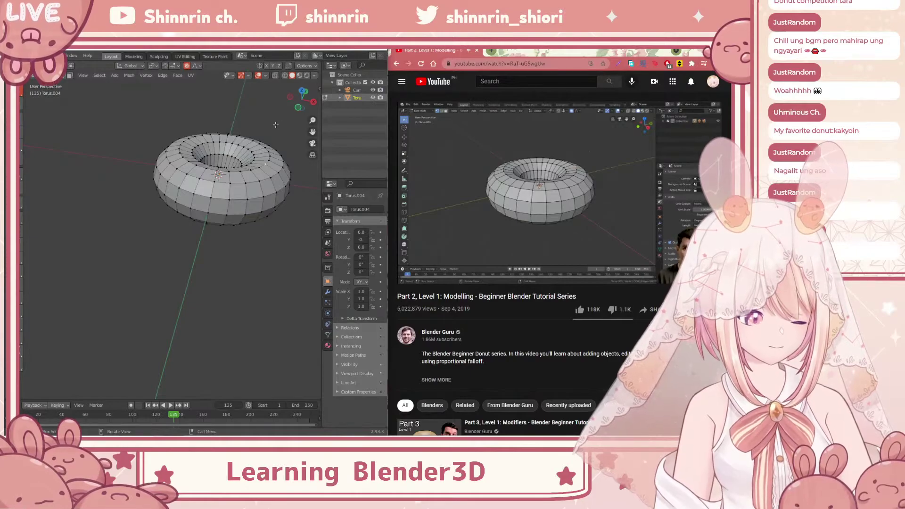
# Try selecting different single vertices on the donut's upper surface and outer side.
pyautogui.moveTo(486, 186)
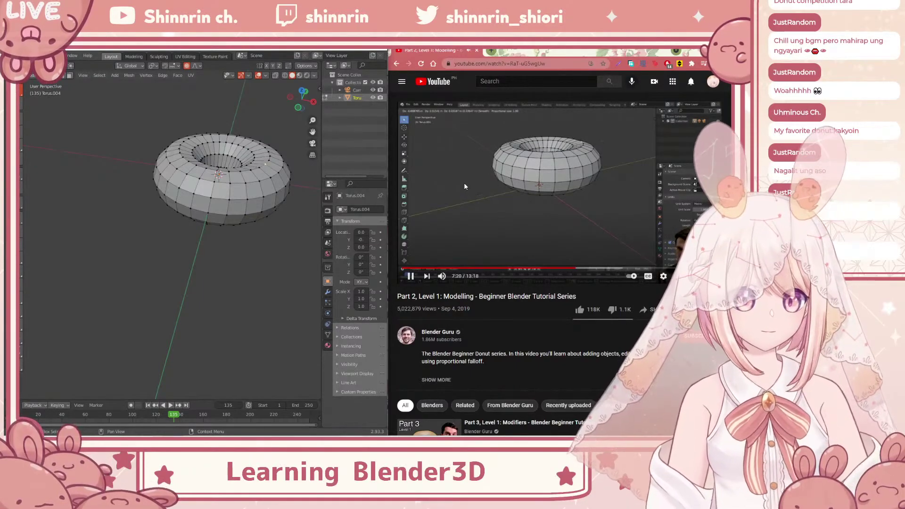
pyautogui.press('o')
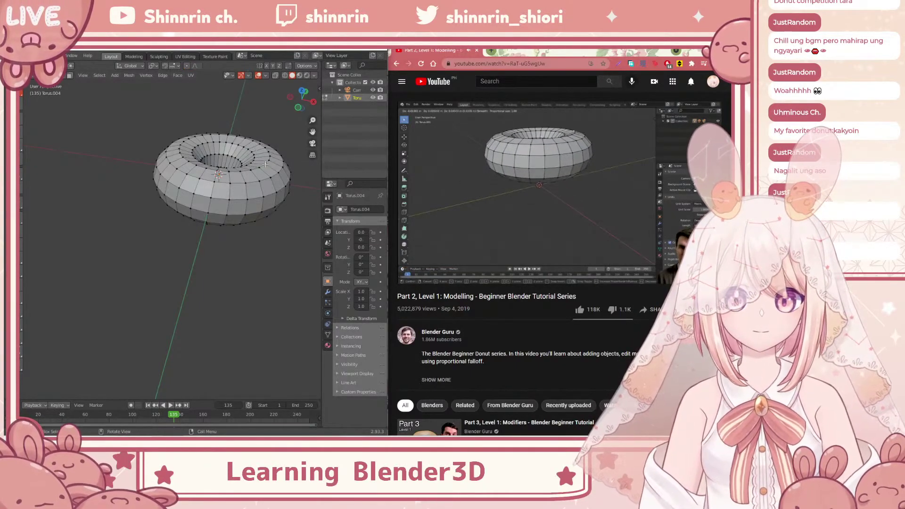
pyautogui.click(247, 165)
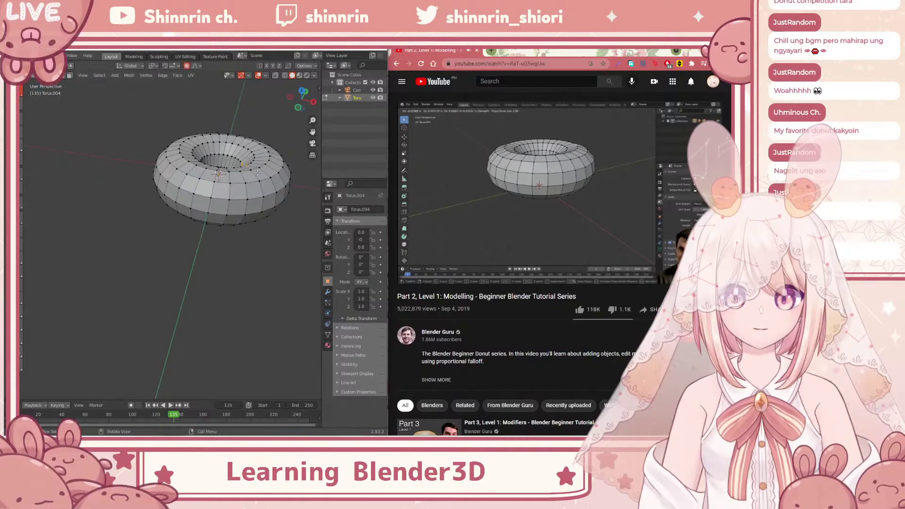
pyautogui.click(262, 154)
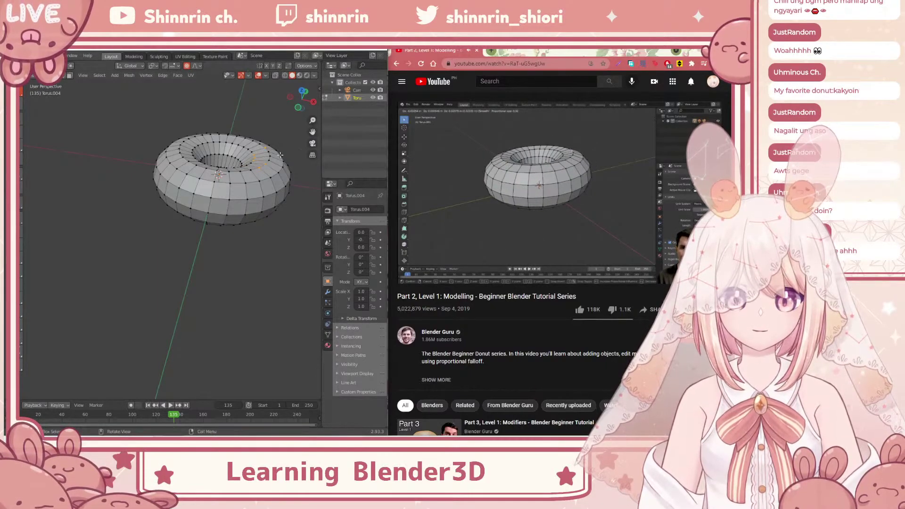
pyautogui.click(246, 198)
pyautogui.scroll(-13, 236, 194)
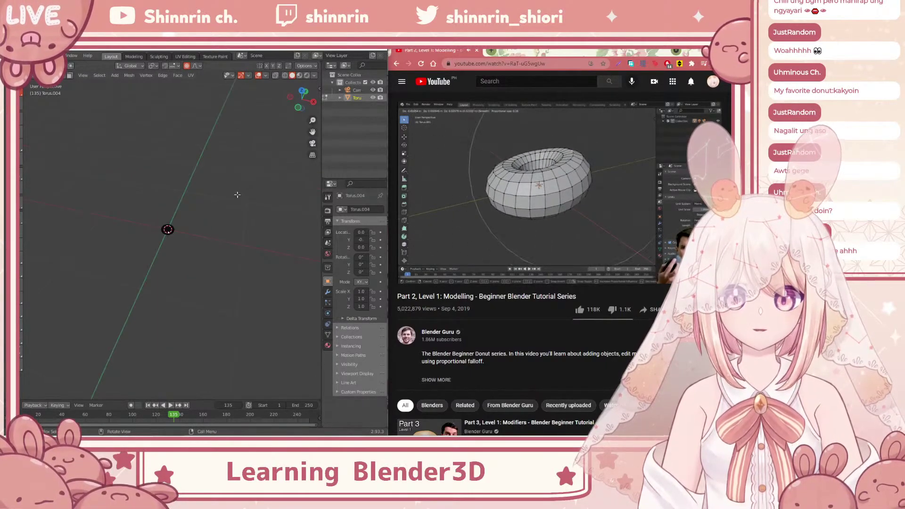
pyautogui.scroll(13, 236, 194)
# Rewind the tutorial video to replay its proportional editing demonstration.
pyautogui.click(605, 282)
pyautogui.click(576, 269)
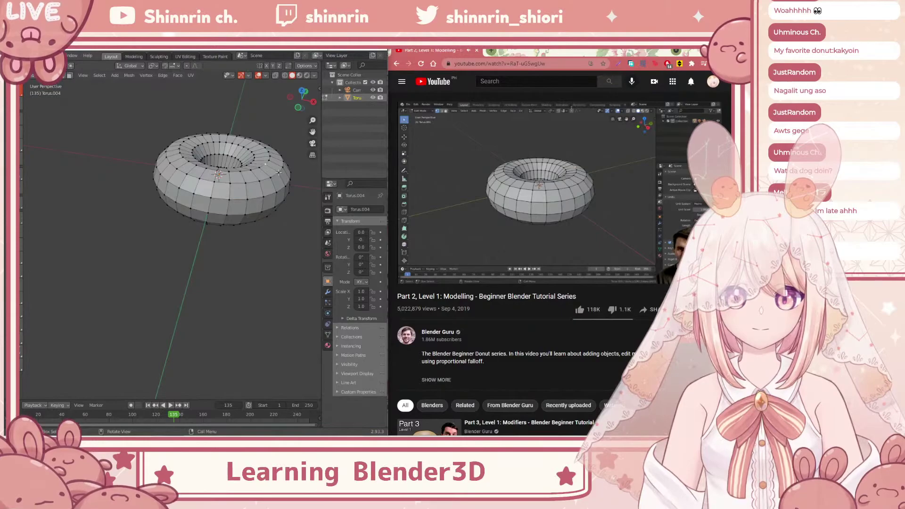
# Try moving and enlarging the donut from the selected vertex with smooth proportional editing at size 1.000, and undo both changes.
pyautogui.press('o')
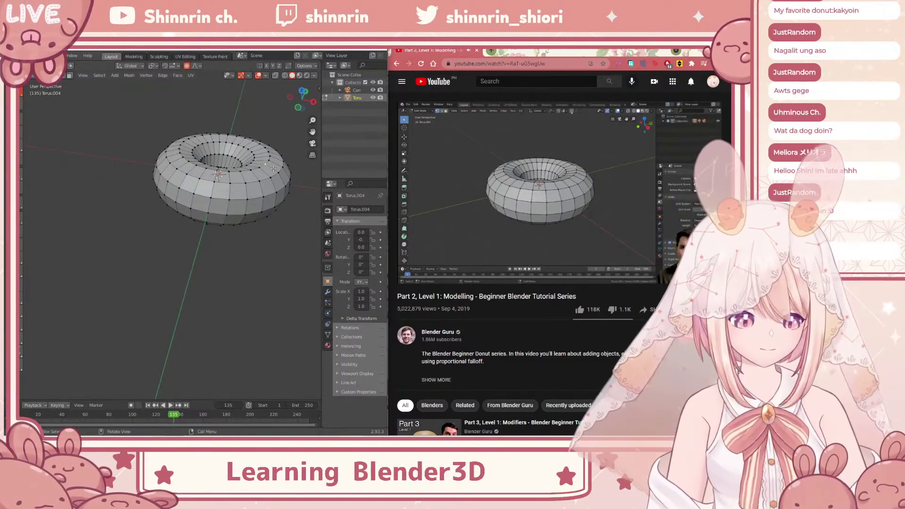
pyautogui.press('g')
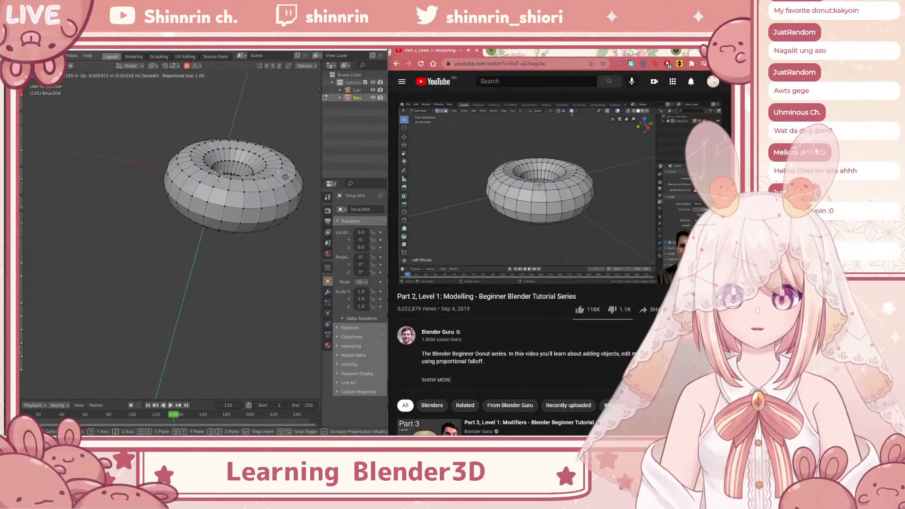
pyautogui.click(272, 177)
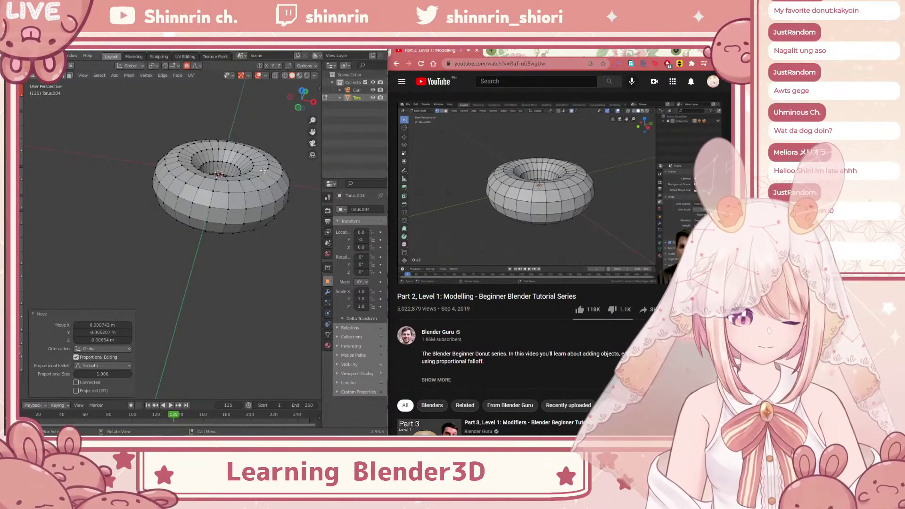
pyautogui.press('g')
pyautogui.press('z')
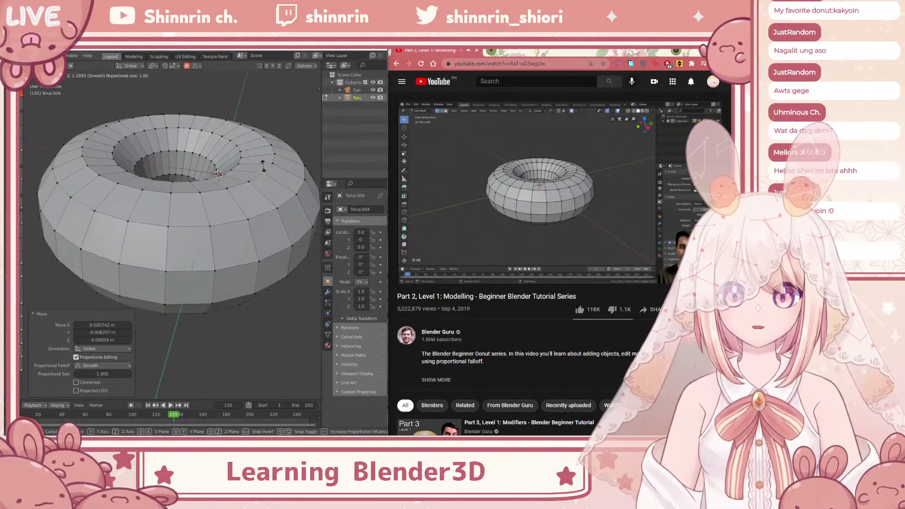
pyautogui.click(269, 170)
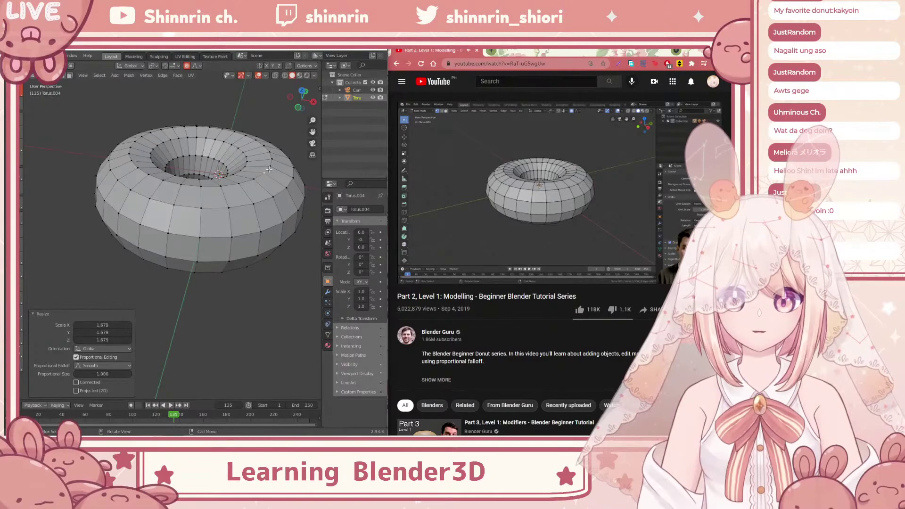
pyautogui.hotkey('ctrl', 'z')
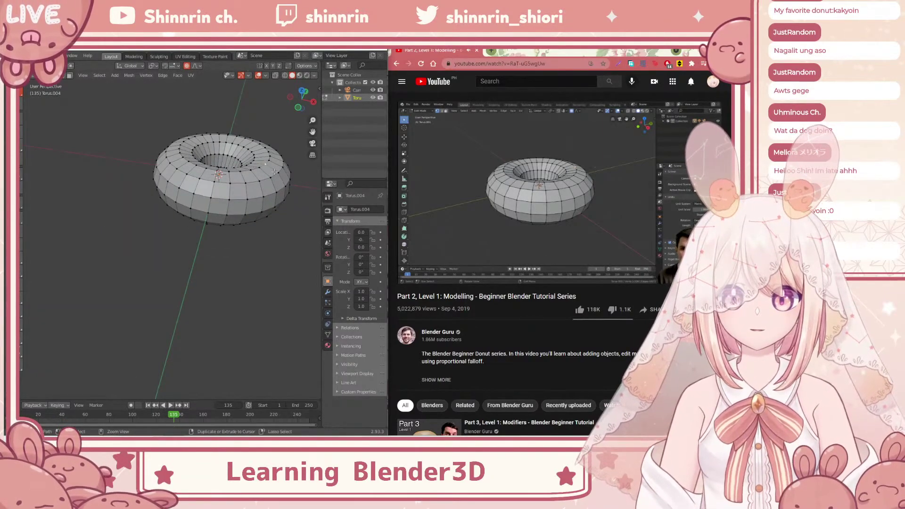
# Try moving the selected vertex on the donut's upper surface with smooth falloff at proportional size 1.00, and cancel the move.
pyautogui.scroll(-14, 265, 153)
pyautogui.scroll(14, 265, 152)
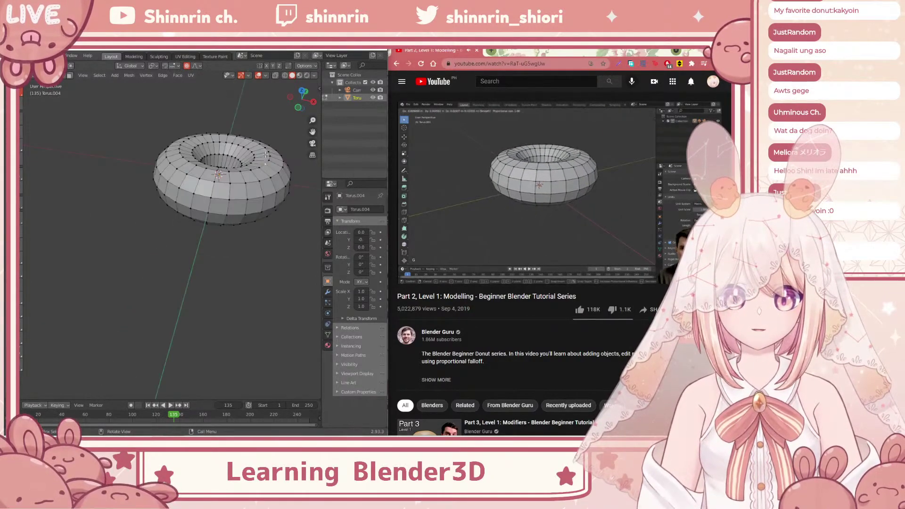
pyautogui.press('g')
pyautogui.press('z')
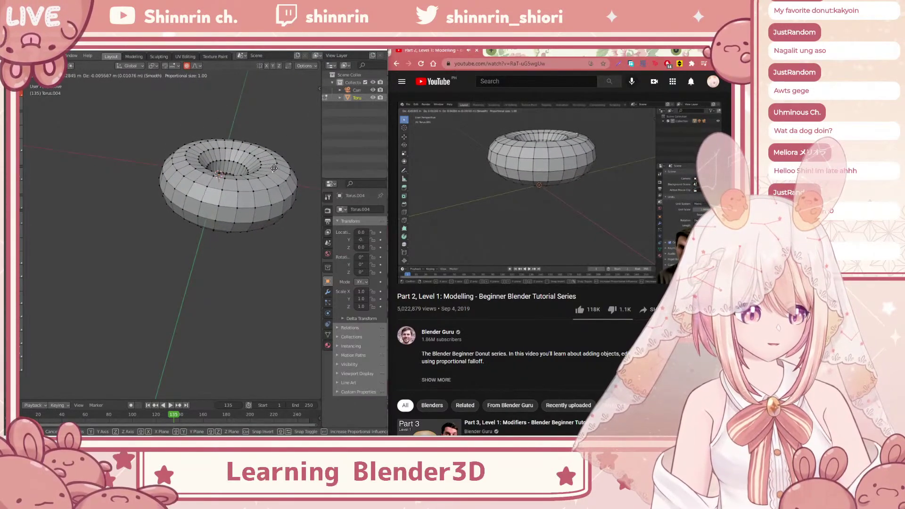
pyautogui.press('g')
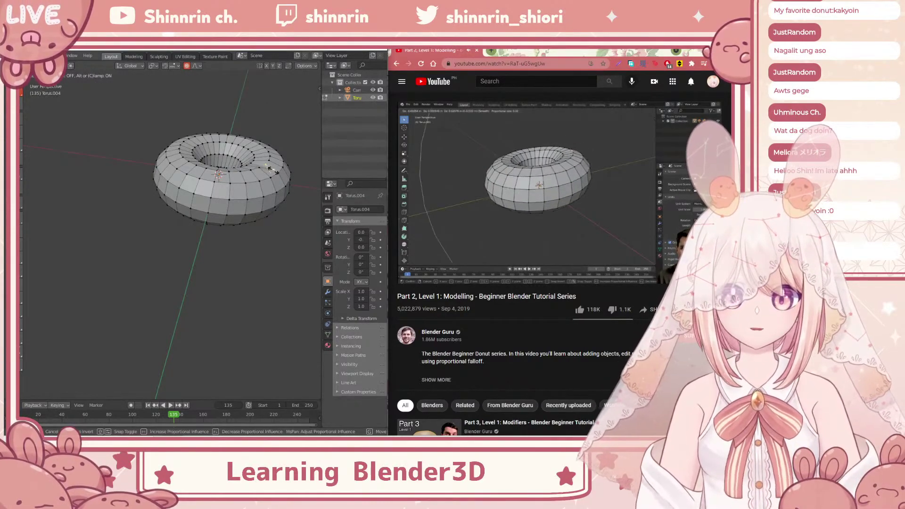
pyautogui.press('g')
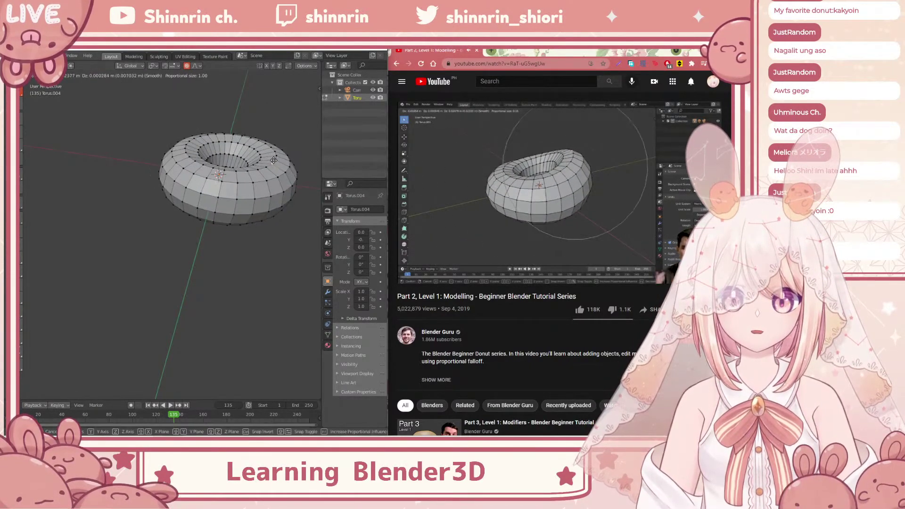
pyautogui.rightClick(283, 162)
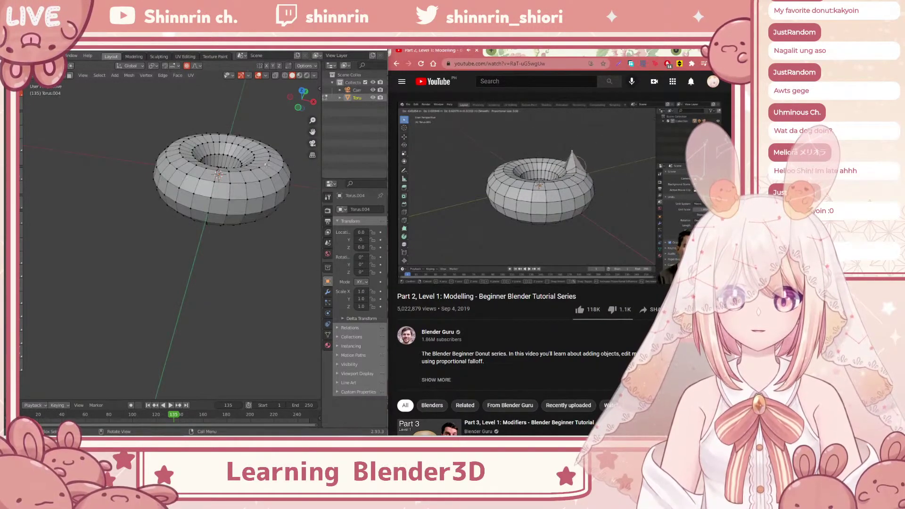
# Try sliding the selected vertex along its edge by a factor of about 0.71, and undo the slide.
pyautogui.press('g')
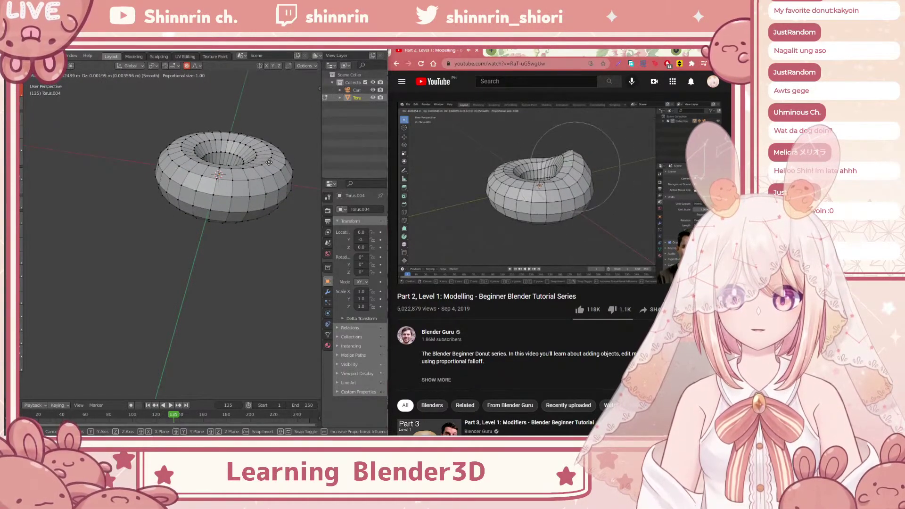
pyautogui.press('g')
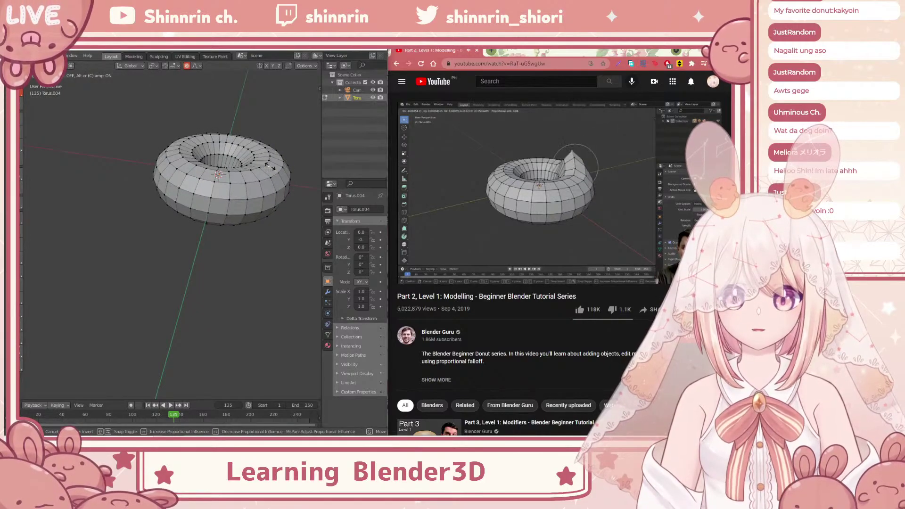
pyautogui.click(277, 168)
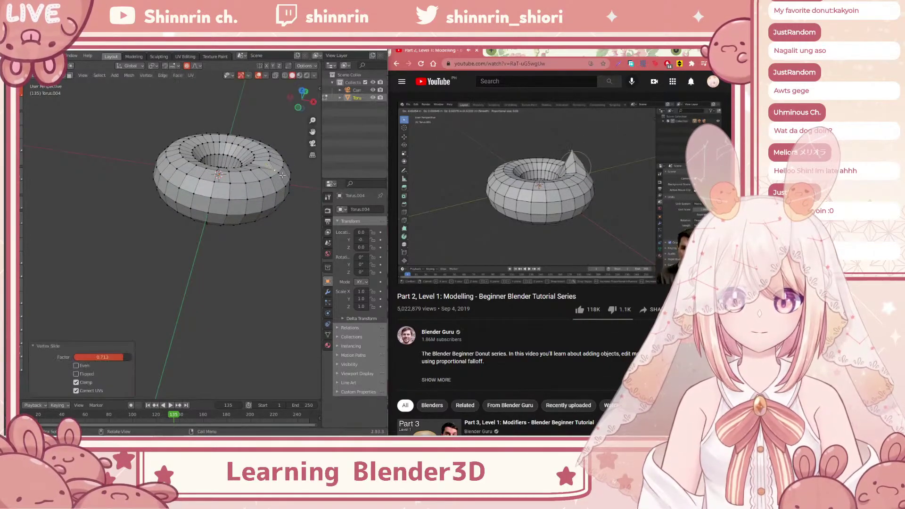
pyautogui.press('g')
pyautogui.rightClick(282, 173)
pyautogui.hotkey('ctrl', 'z')
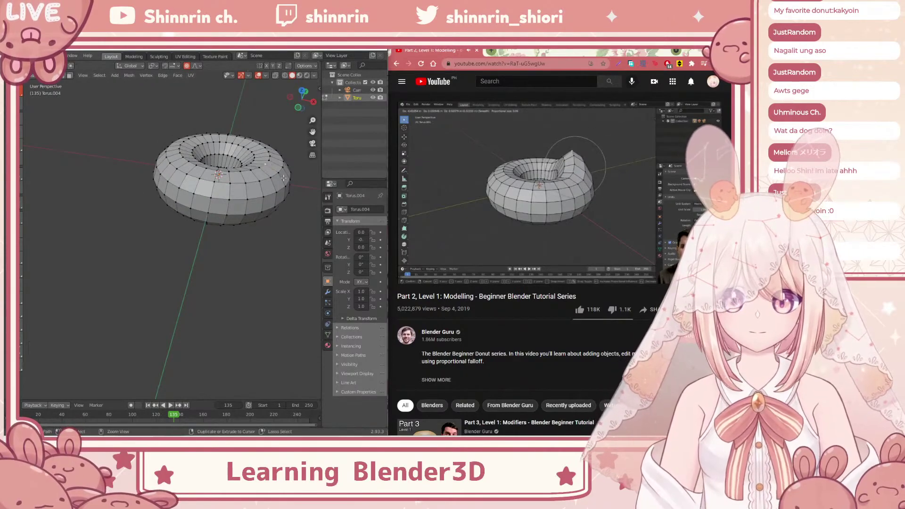
# Replay the tutorial's section on changing the proportional influence and pause it at 7:28.
pyautogui.moveTo(584, 271); pyautogui.dragTo(578, 269)
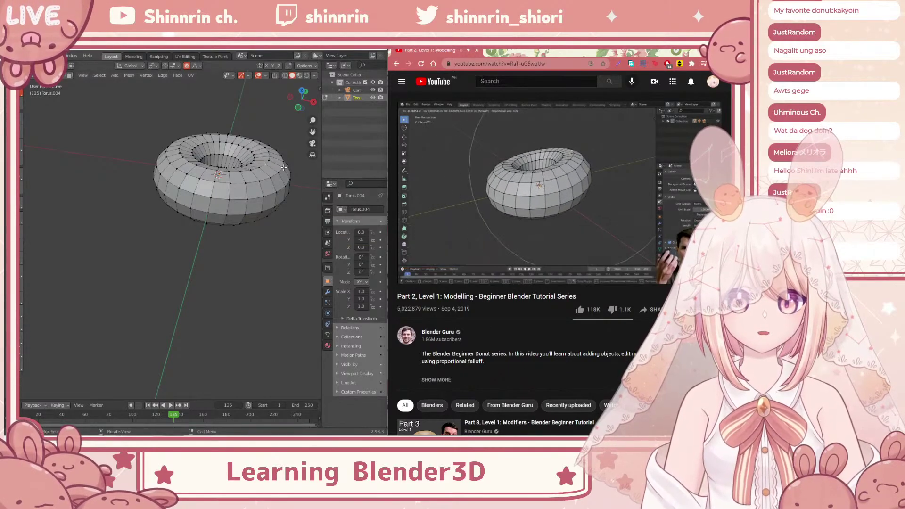
pyautogui.click(449, 204)
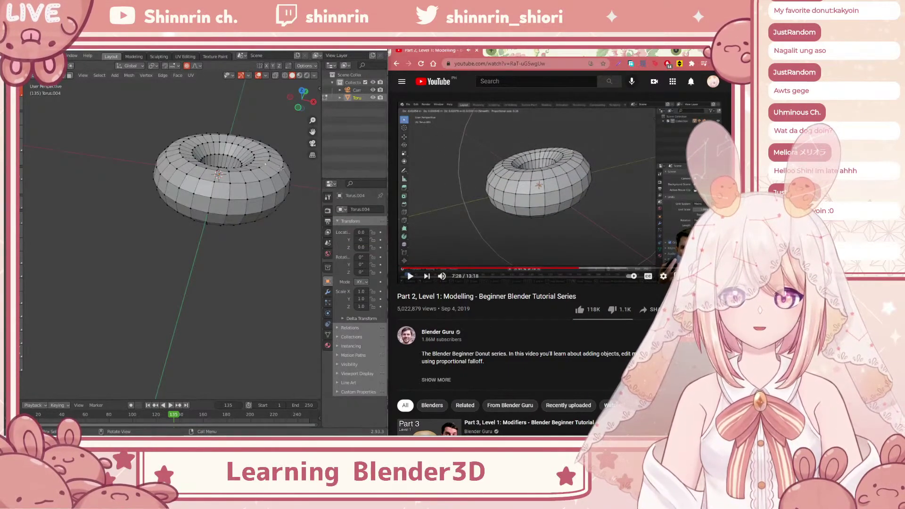
# Try moving the selected vertex along the global X and Y axes while enlarging the proportional influence, and release the axis constraint.
pyautogui.press('g')
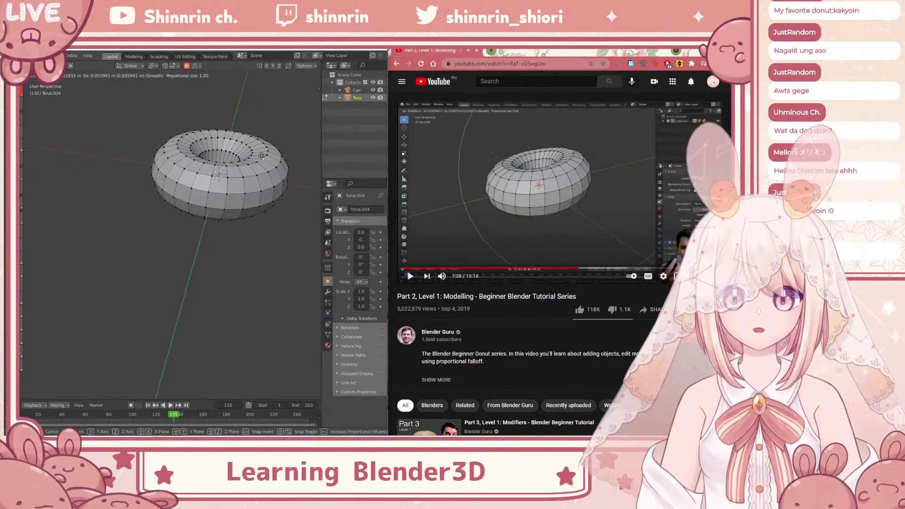
pyautogui.scroll(-3, 264, 158)
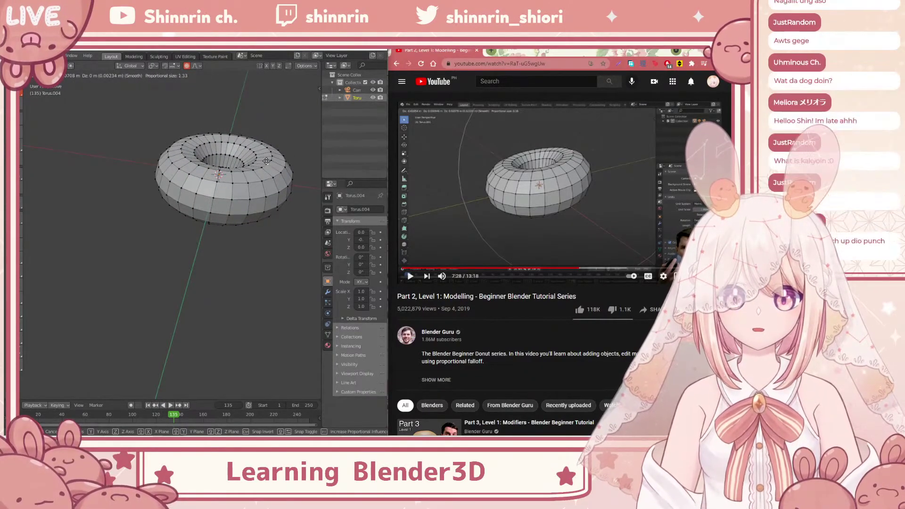
pyautogui.press('x')
pyautogui.scroll(-4, 268, 158)
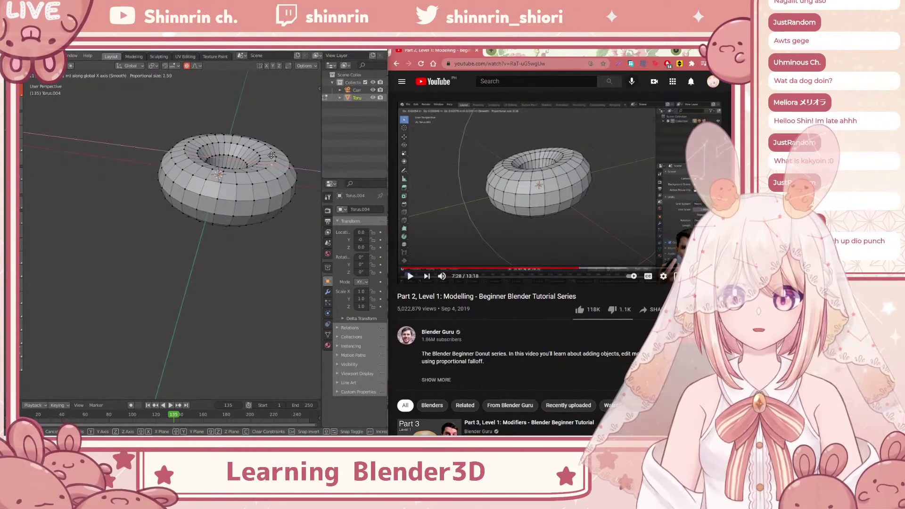
pyautogui.scroll(1, 271, 155)
pyautogui.middleClick(272, 155)
pyautogui.middleClick(271, 154)
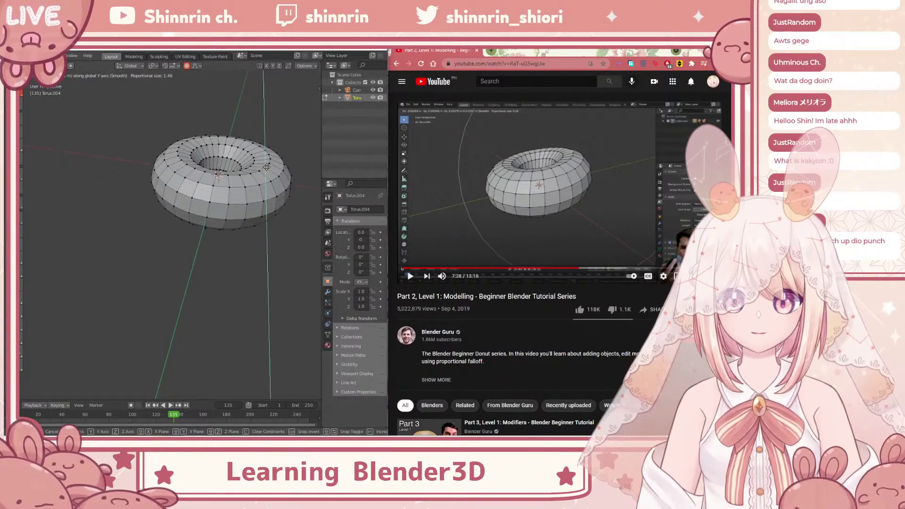
pyautogui.middleClick(264, 154)
# Try moving the selected vertex freely with the proportional size enlarged to 2.853, and undo the move.
pyautogui.scroll(1, 245, 152)
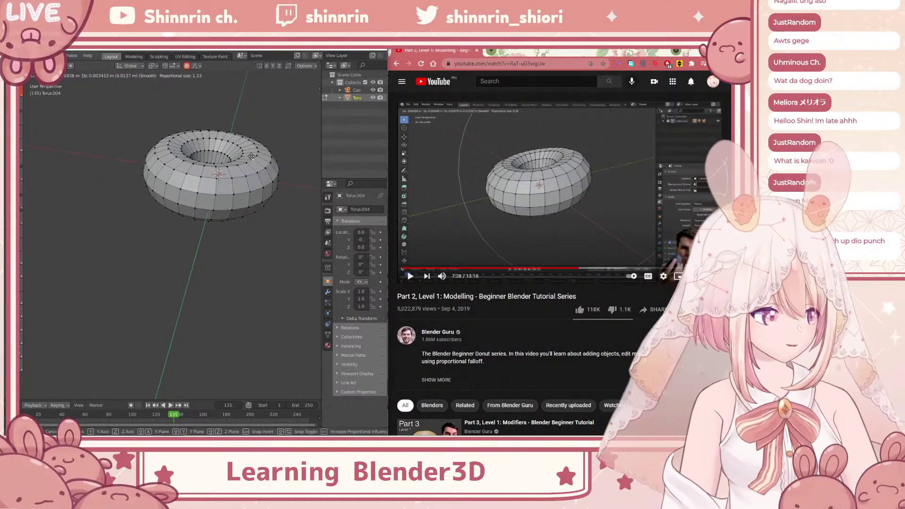
pyautogui.scroll(-3, 254, 155)
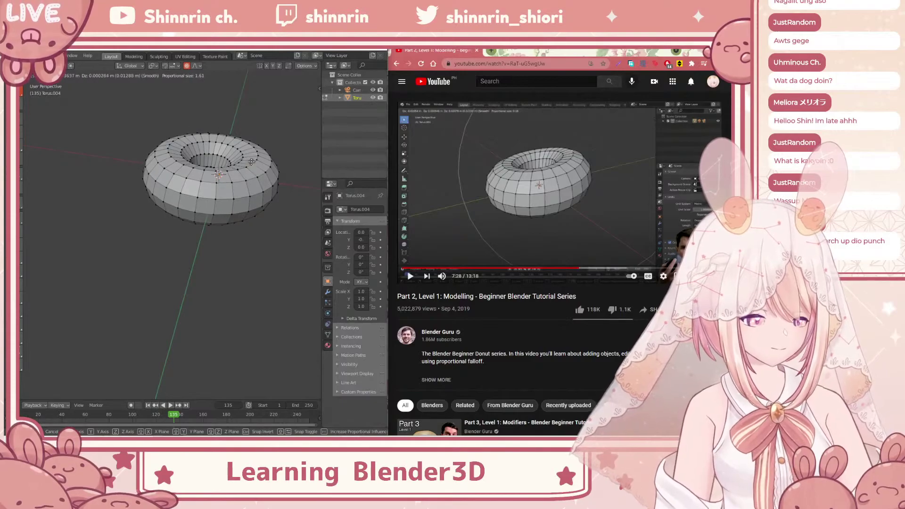
pyautogui.scroll(-5, 255, 158)
pyautogui.click(256, 162)
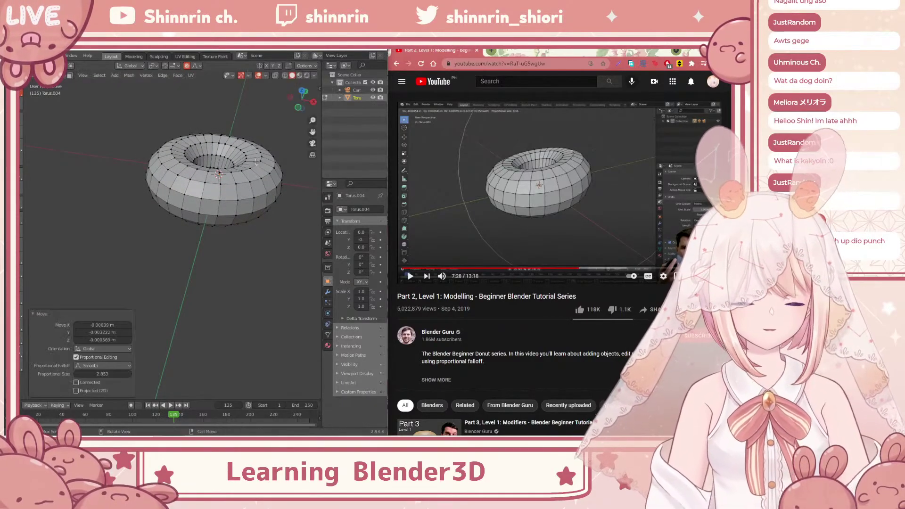
pyautogui.hotkey('ctrl', 'z')
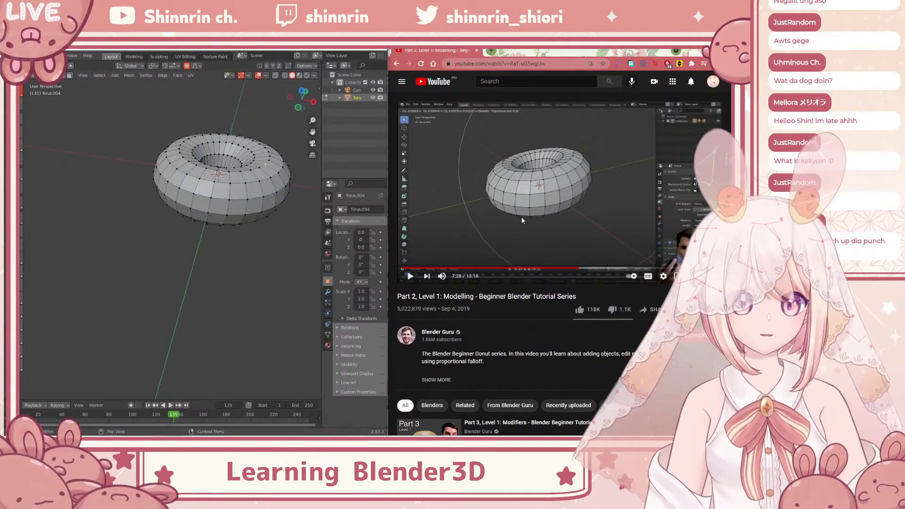
# Resume the tutorial, and try moving the selected torus vertex freely and sliding it along its edge with proportional editing.
pyautogui.click(496, 236)
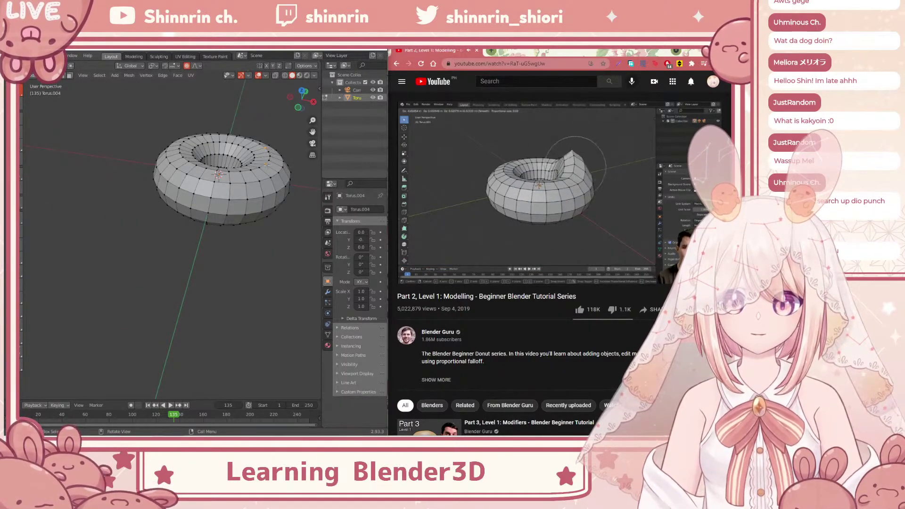
pyautogui.press('g')
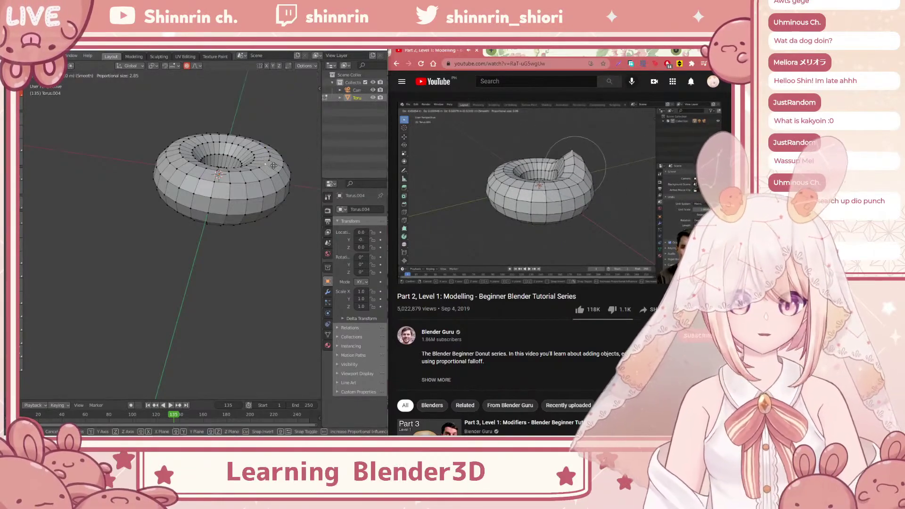
pyautogui.scroll(1, 272, 167)
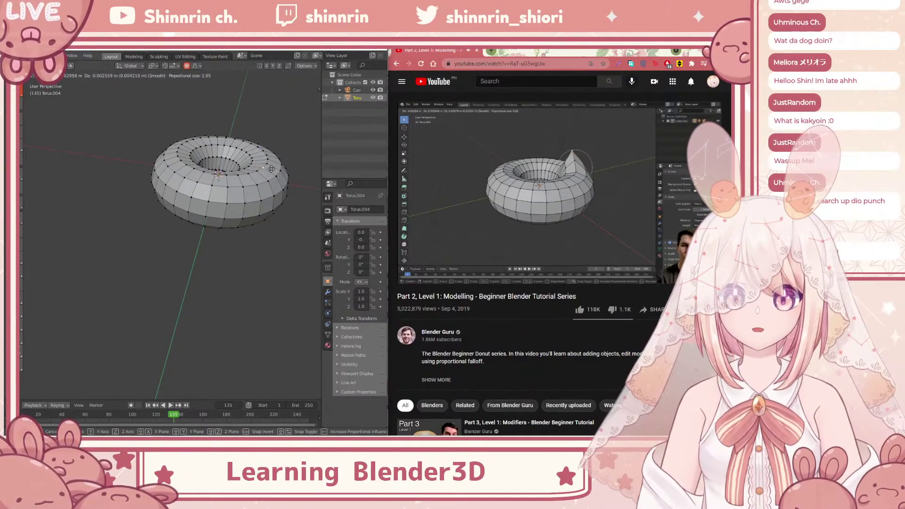
pyautogui.press('g')
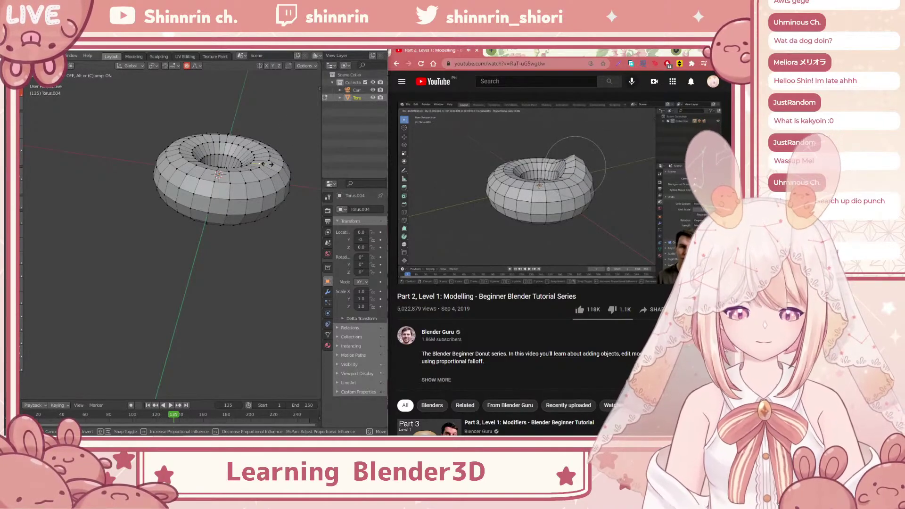
pyautogui.click(267, 164)
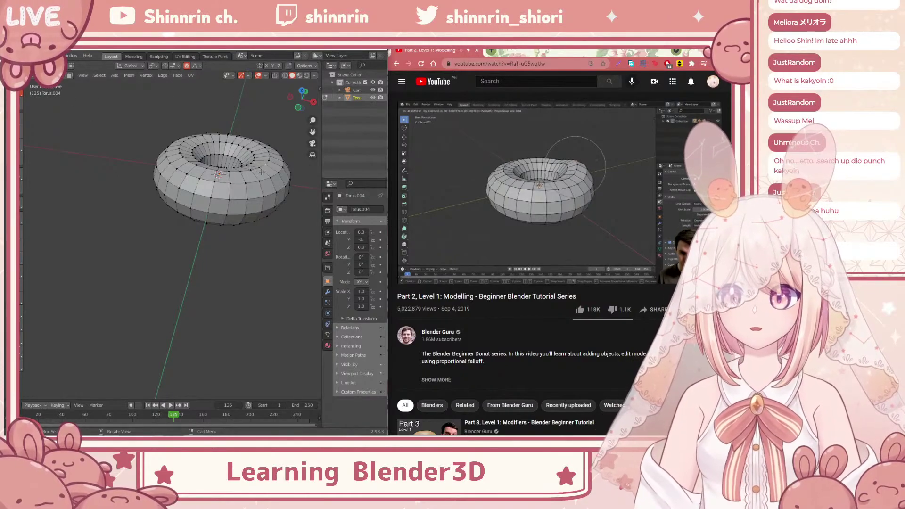
# Try moving the selected vertex along the Z axis with the Move tool, undo the move, and return to box selection.
pyautogui.click(20, 124)
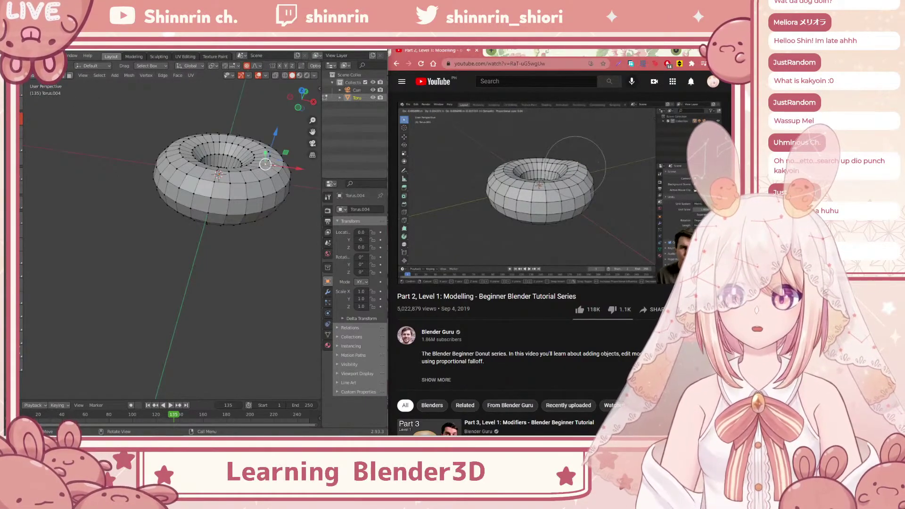
pyautogui.scroll(-12, 266, 165)
pyautogui.scroll(12, 266, 165)
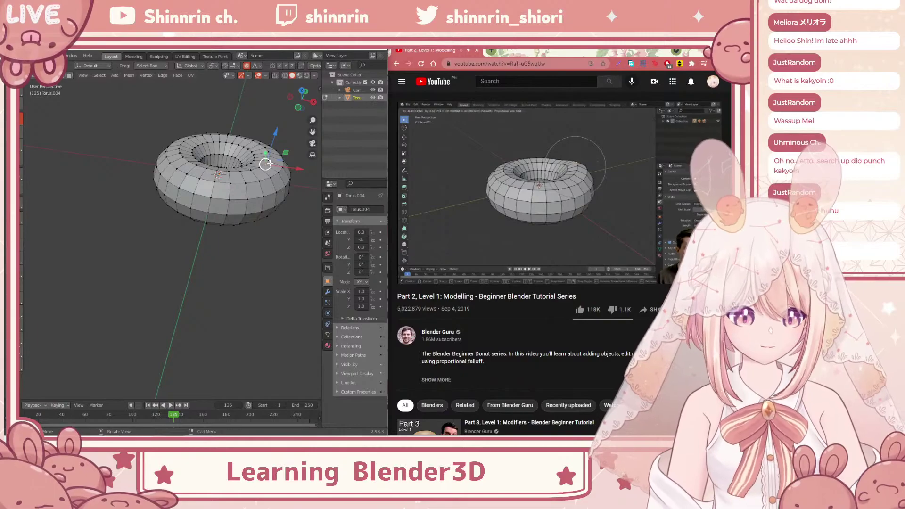
pyautogui.moveTo(275, 131); pyautogui.dragTo(273, 141)
pyautogui.hotkey('ctrl', 'z')
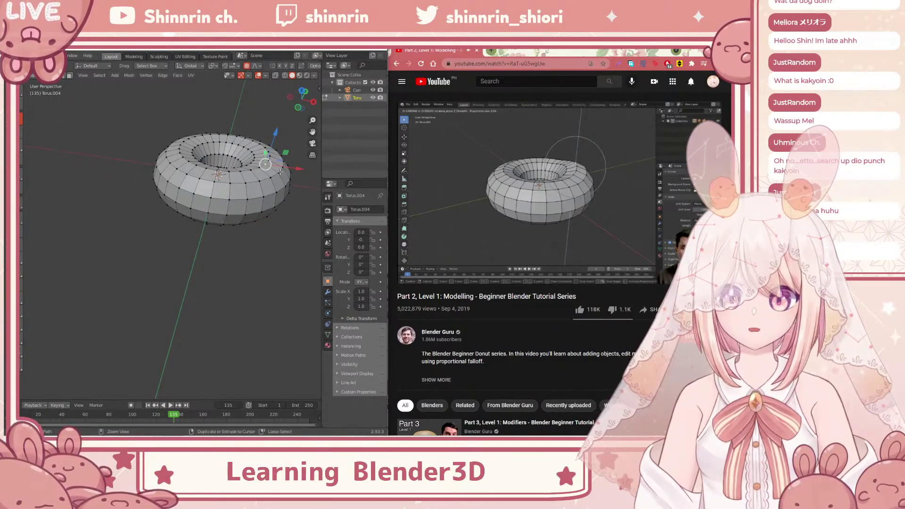
pyautogui.rightClick(280, 170)
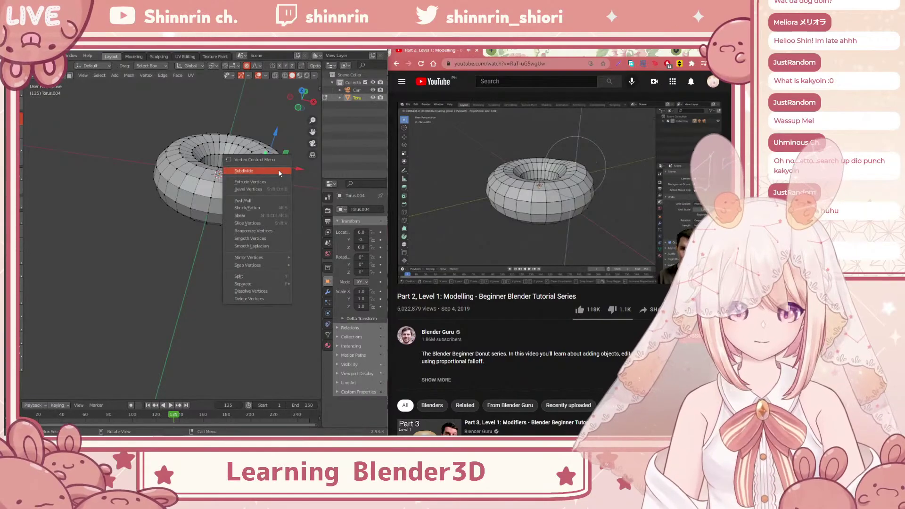
pyautogui.click(106, 152)
pyautogui.click(20, 94)
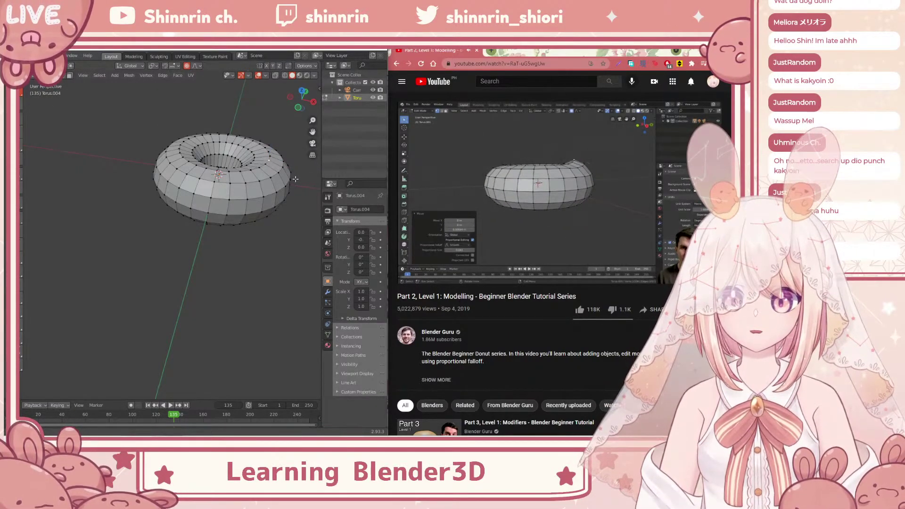
# Pause the tutorial at 8:02 and enlarge the Blender window to fill the screen.
pyautogui.keyDown('shift'); pyautogui.moveTo(296, 180); pyautogui.dragTo(301, 258, button='middle'); pyautogui.keyUp('shift')
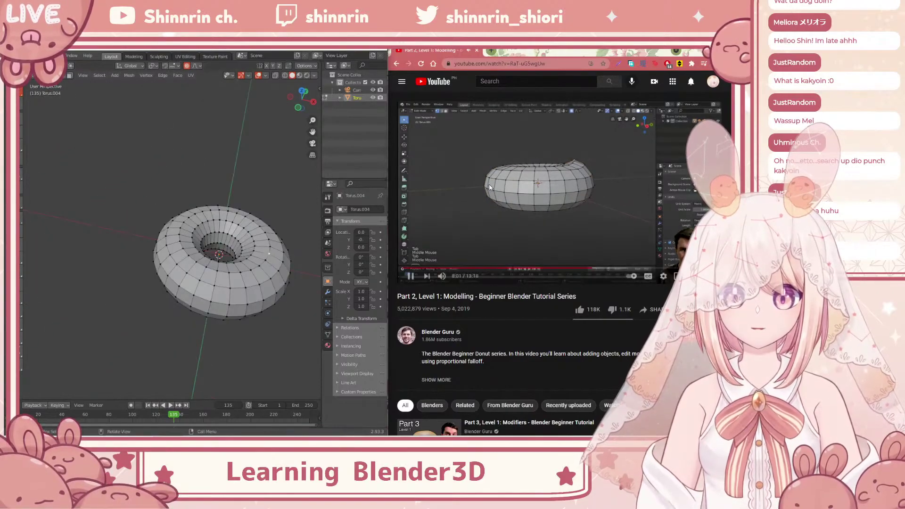
pyautogui.click(488, 183)
pyautogui.click(362, 47)
pyautogui.scroll(-12, 496, 217)
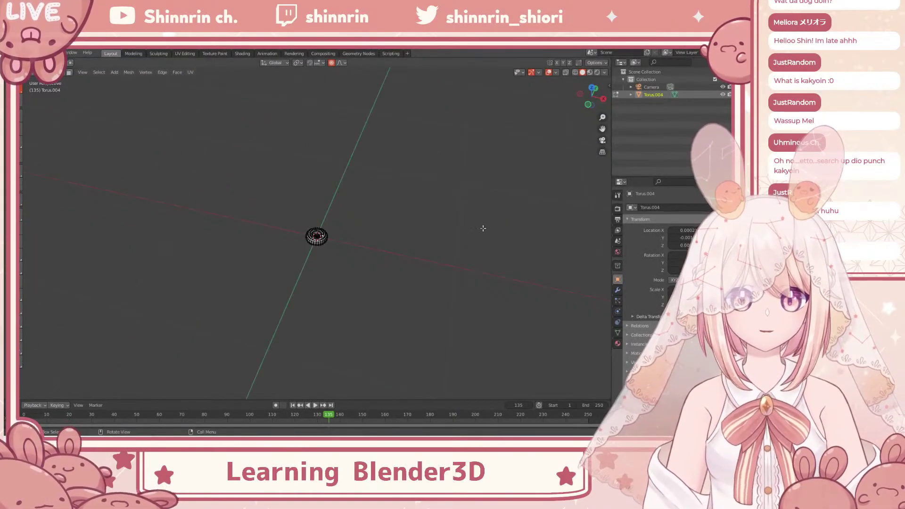
pyautogui.keyDown('shift'); pyautogui.moveTo(425, 233); pyautogui.dragTo(425, 77, button='middle'); pyautogui.keyUp('shift')
pyautogui.keyDown('shift'); pyautogui.moveTo(388, 177); pyautogui.dragTo(343, 110, button='middle'); pyautogui.keyUp('shift')
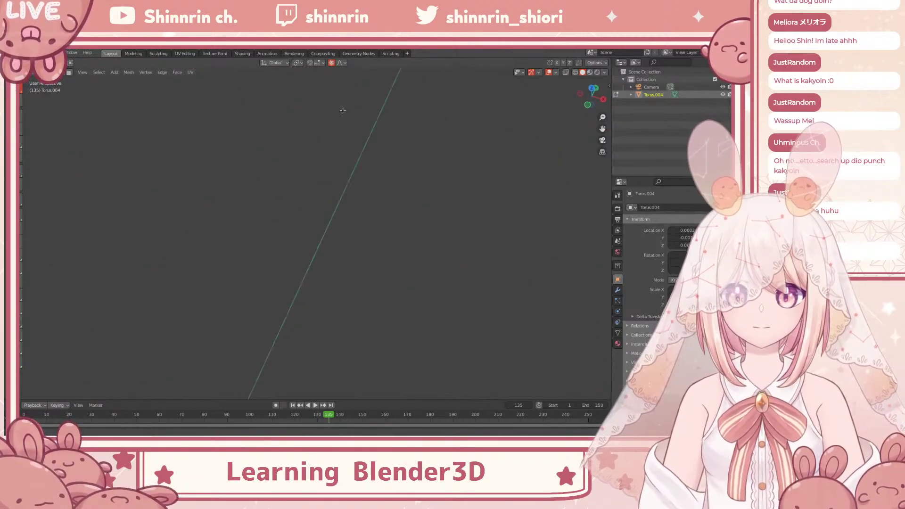
pyautogui.scroll(-10, 348, 106)
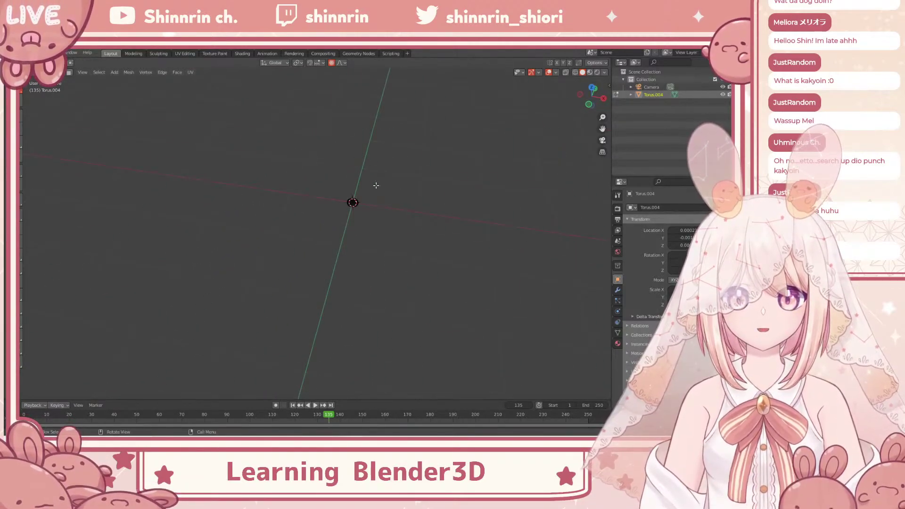
pyautogui.moveTo(376, 186); pyautogui.dragTo(434, 162, button='middle')
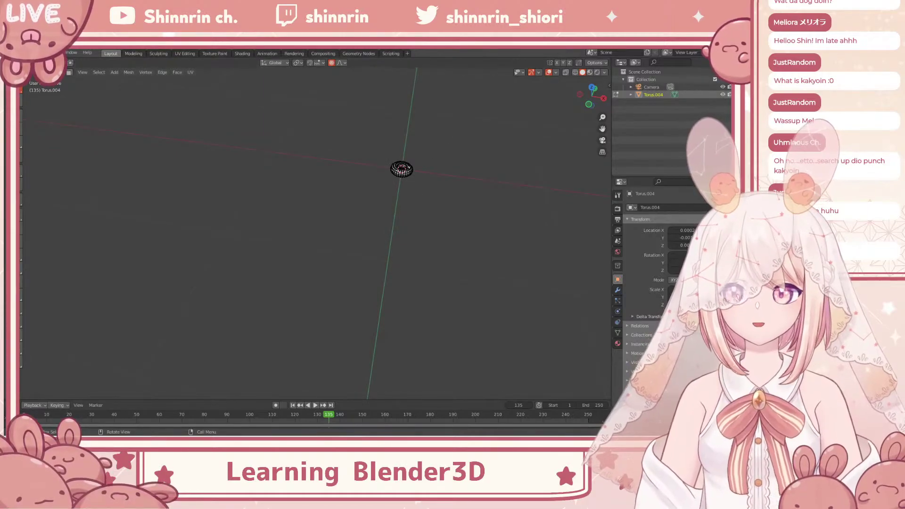
# Set the 3D viewport axis size to 63 px and the gizmo size to 78 px in the viewport preferences.
pyautogui.click(72, 53)
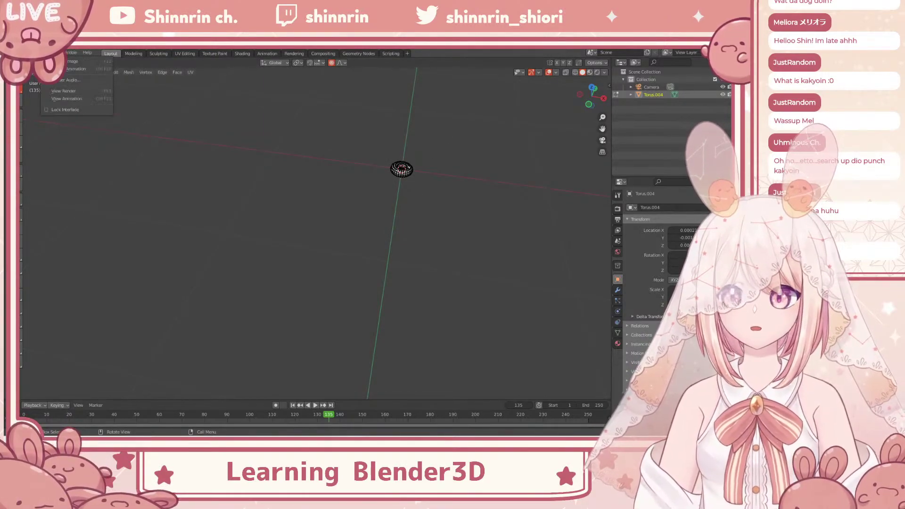
pyautogui.moveTo(34, 53)
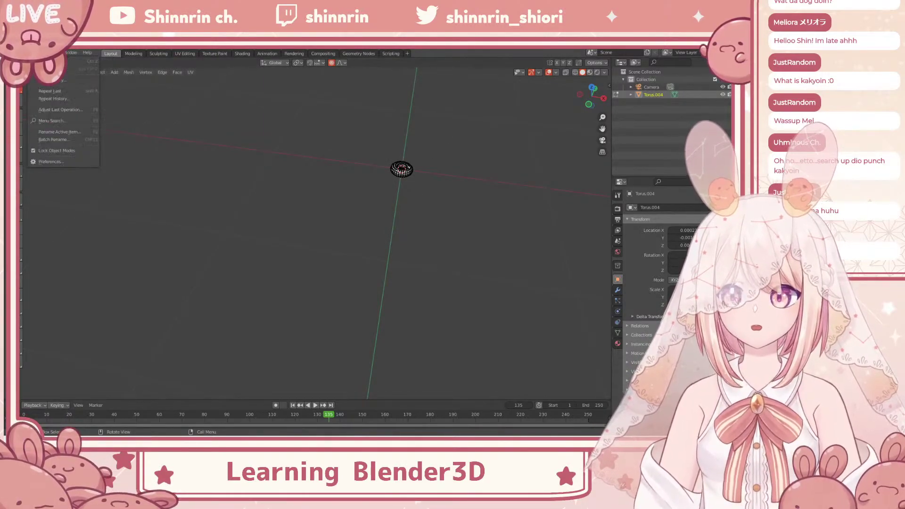
pyautogui.click(57, 162)
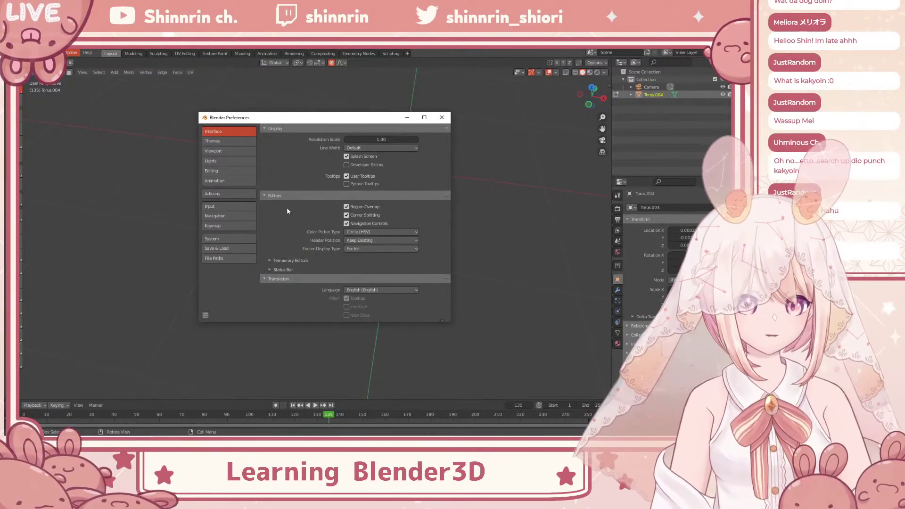
pyautogui.click(226, 142)
pyautogui.click(224, 151)
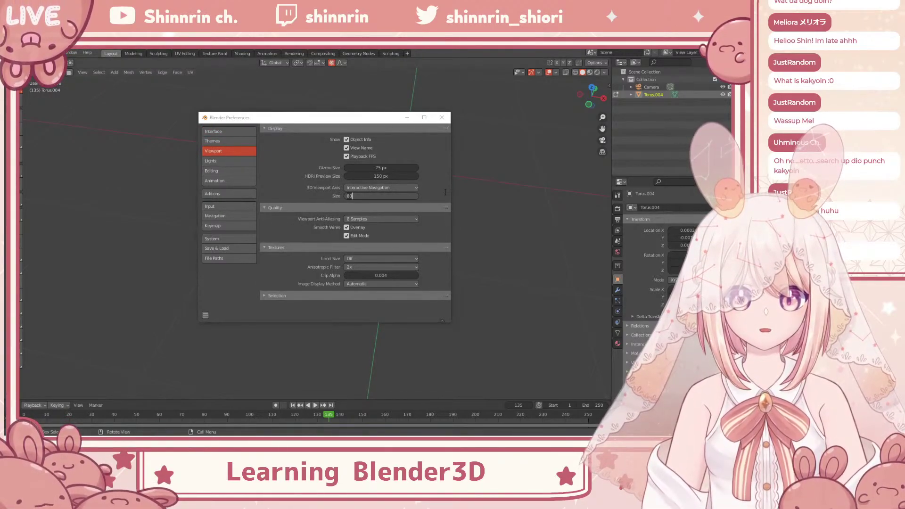
pyautogui.moveTo(330, 117); pyautogui.dragTo(170, 115)
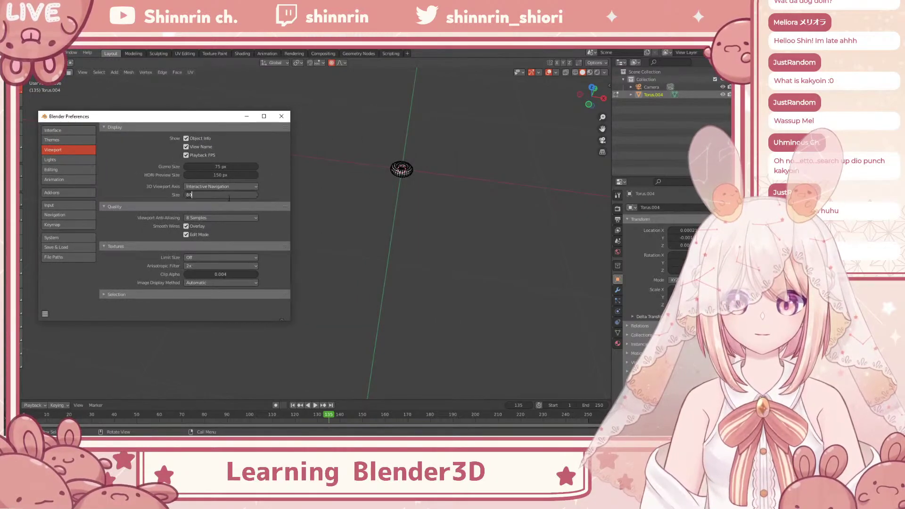
pyautogui.moveTo(236, 196); pyautogui.dragTo(207, 196)
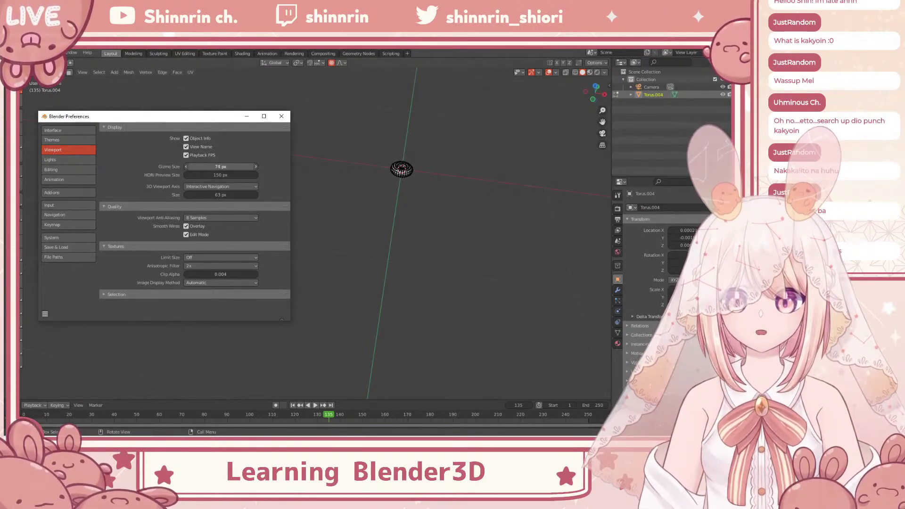
pyautogui.moveTo(221, 167); pyautogui.dragTo(225, 166)
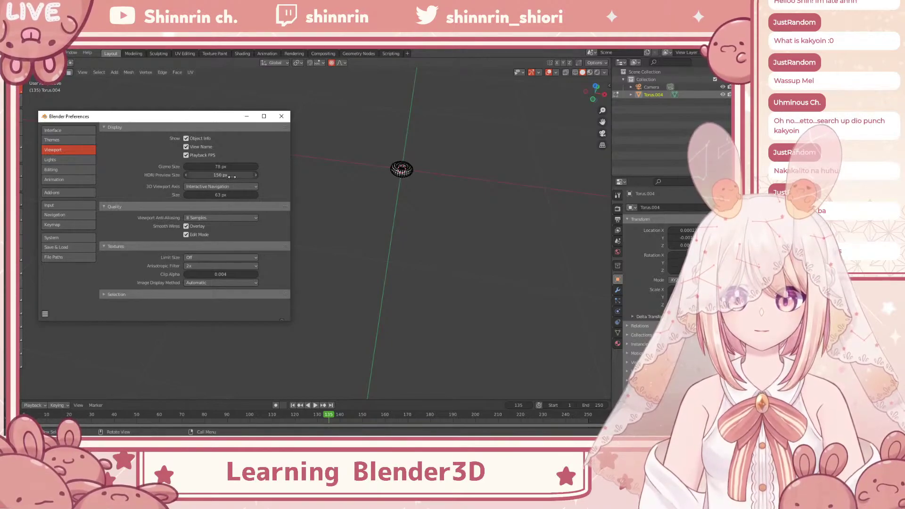
pyautogui.click(281, 116)
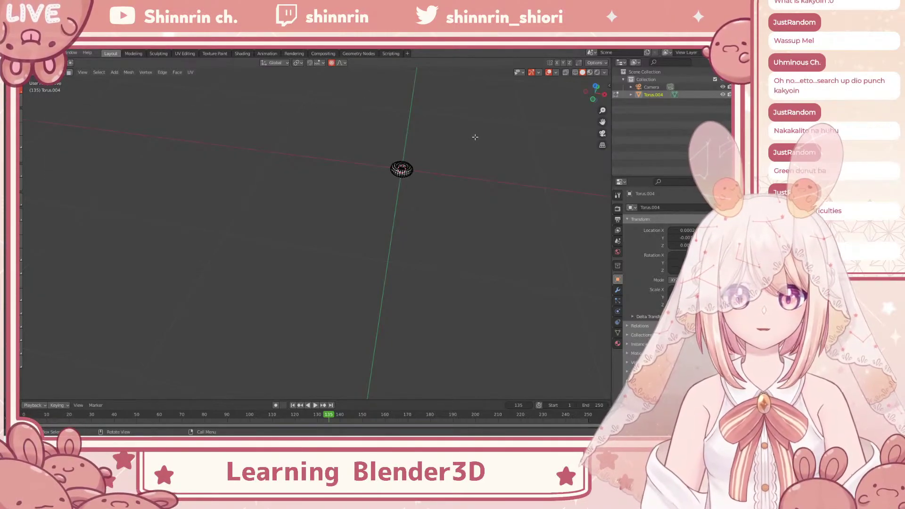
# Zoom in on the torus and bring it near the middle of the viewport.
pyautogui.moveTo(602, 109); pyautogui.dragTo(602, 90)
pyautogui.moveTo(603, 122); pyautogui.dragTo(307, 261)
pyautogui.moveTo(604, 110); pyautogui.dragTo(587, 129)
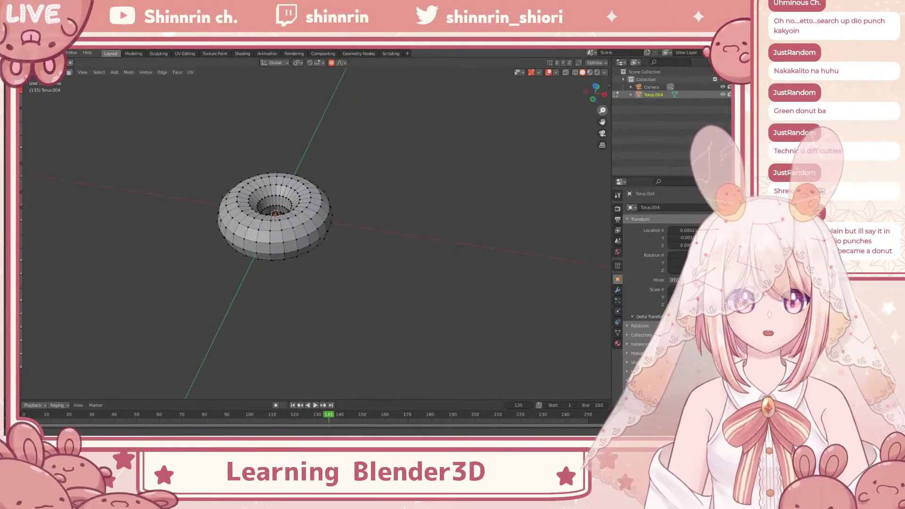
pyautogui.moveTo(602, 110); pyautogui.dragTo(645, 178)
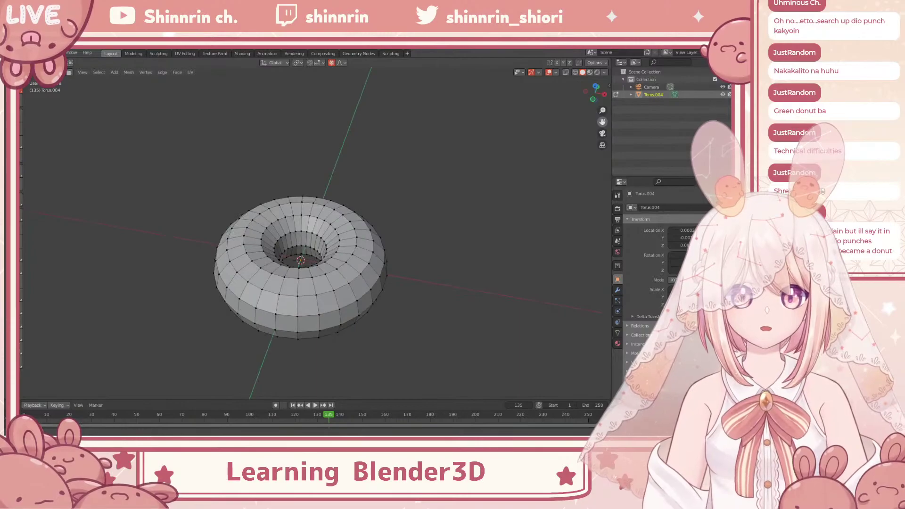
# Expand the Camera object in the outliner, examine its context options, and show the active tool's settings.
pyautogui.click(632, 88)
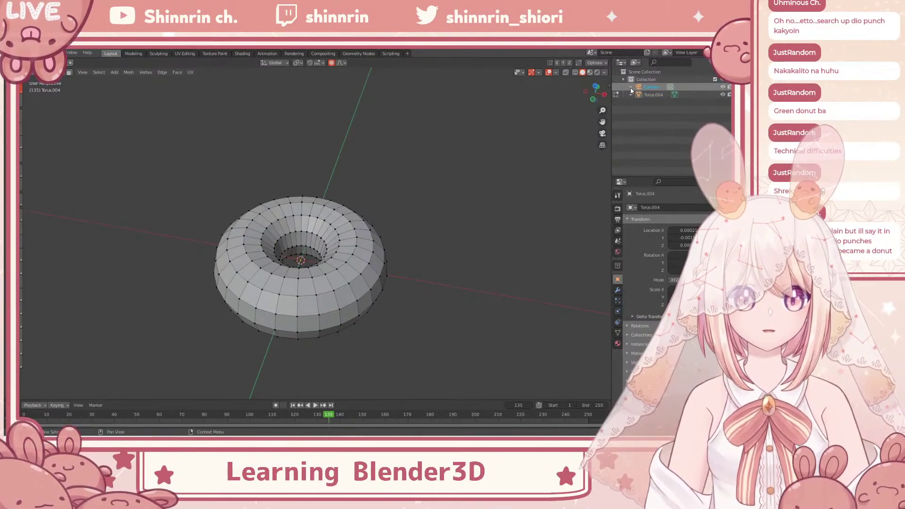
pyautogui.doubleClick(652, 86)
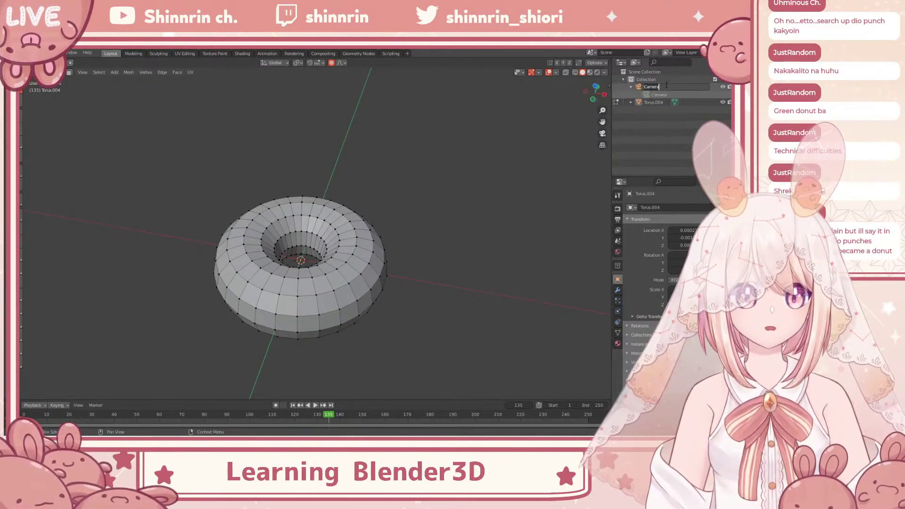
pyautogui.click(638, 89)
pyautogui.click(618, 196)
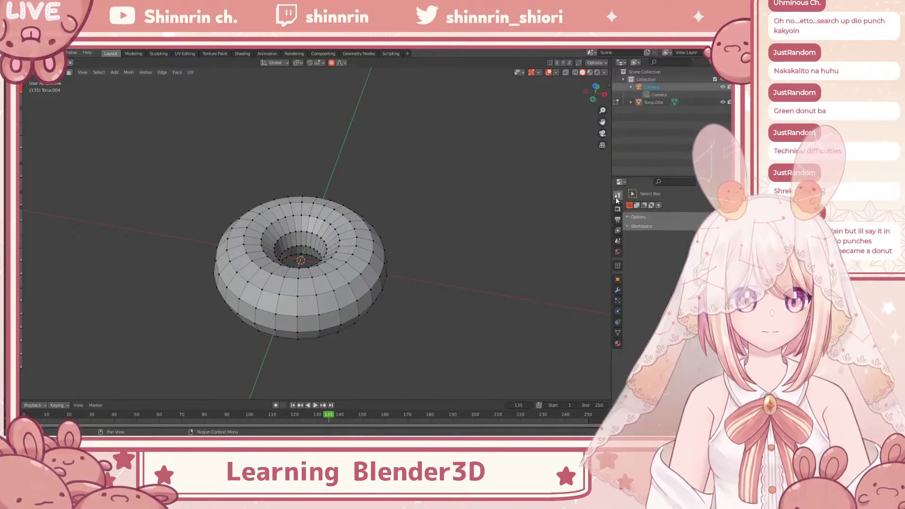
pyautogui.rightClick(647, 88)
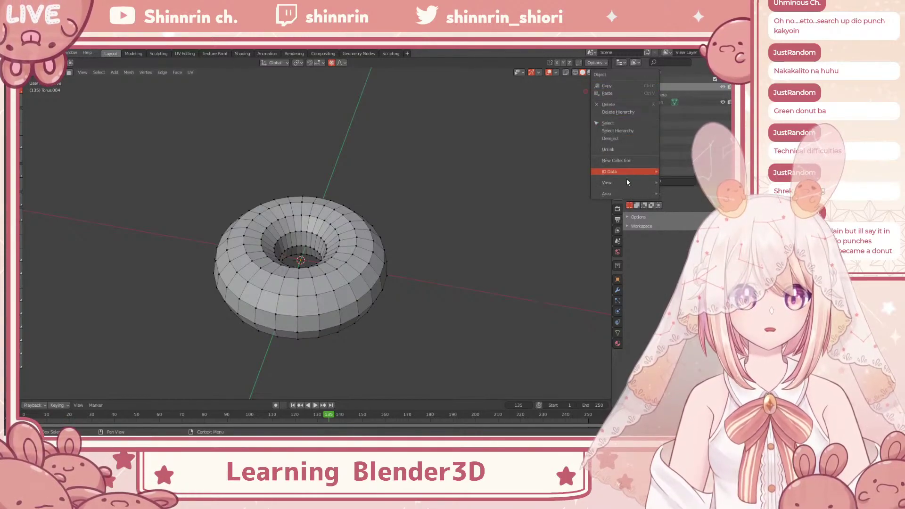
pyautogui.moveTo(622, 194)
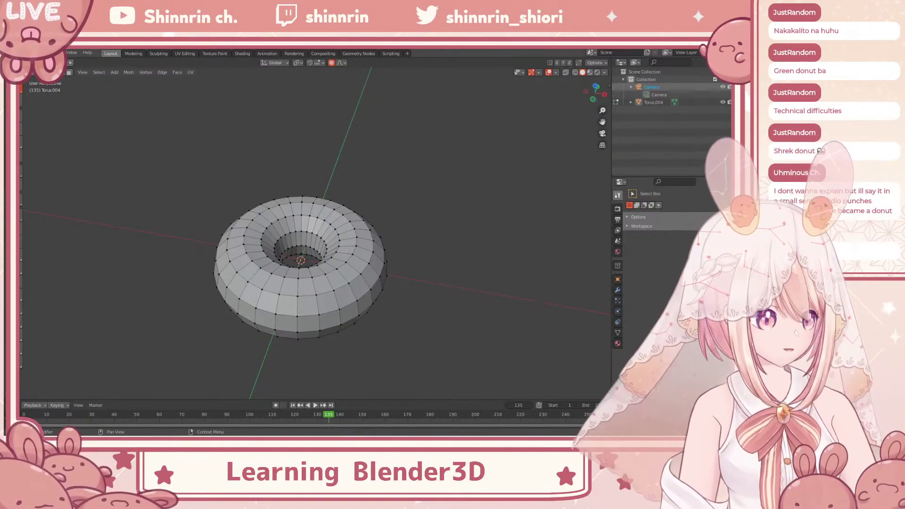
# Dock the Blender window beside the tutorial again and widen its share of the screen.
pyautogui.moveTo(590, 43); pyautogui.dragTo(174, 39)
pyautogui.press('super+Left')
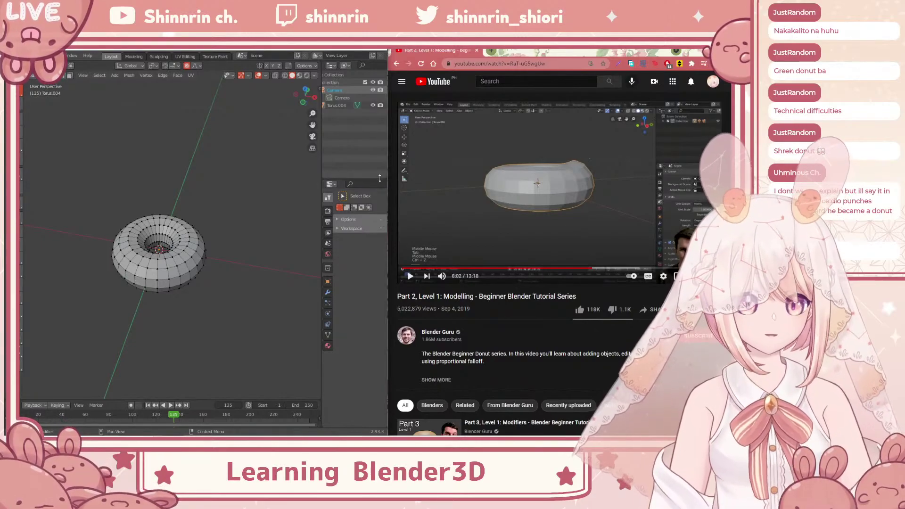
pyautogui.moveTo(391, 179); pyautogui.dragTo(457, 179)
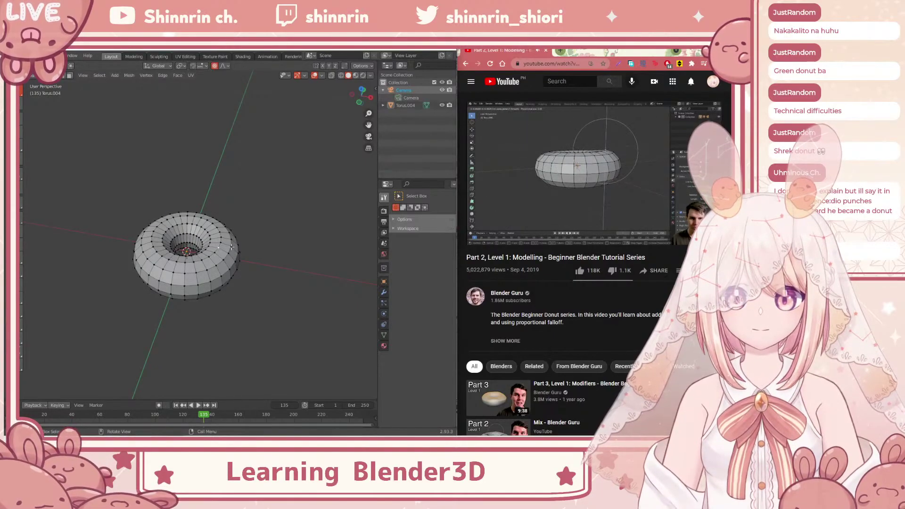
# Move the torus geometry 0.01423 m along global Z with smooth proportional editing, reducing the influence size to 2.358.
pyautogui.press('g')
pyautogui.press('z')
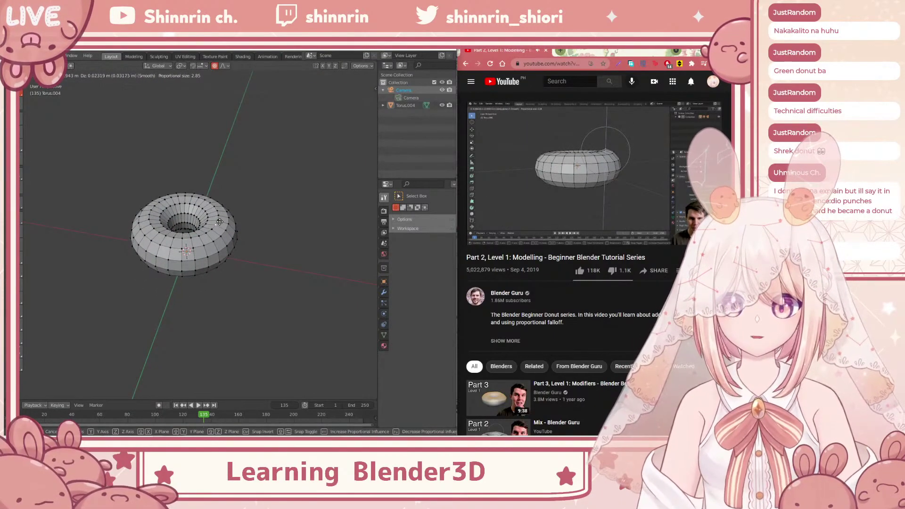
pyautogui.press('x')
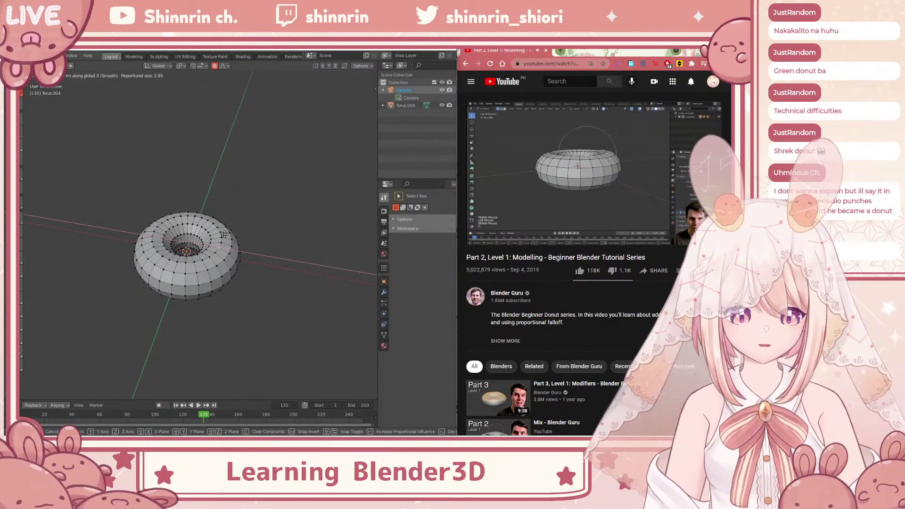
pyautogui.press('y')
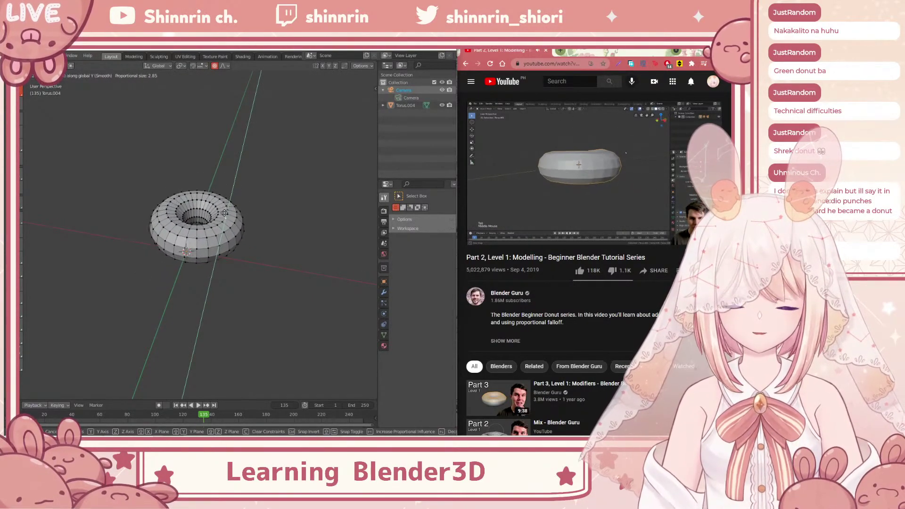
pyautogui.press('z')
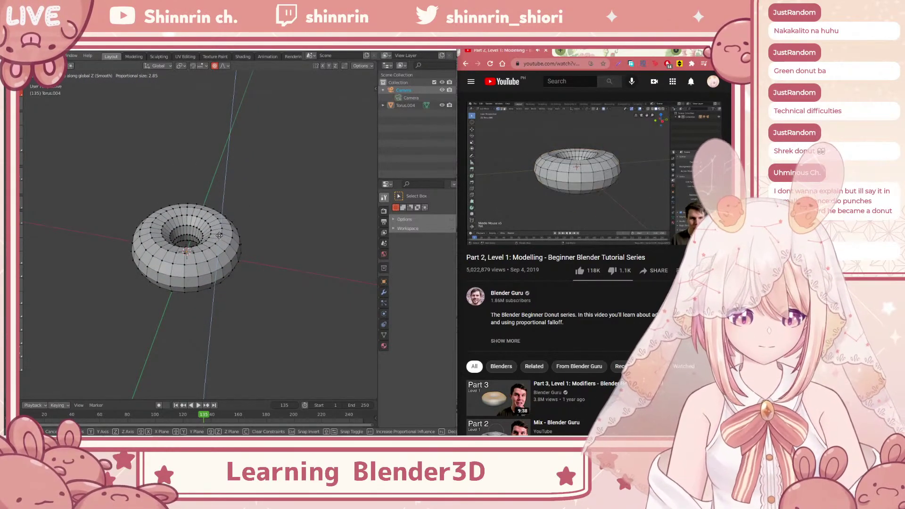
pyautogui.scroll(2, 220, 236)
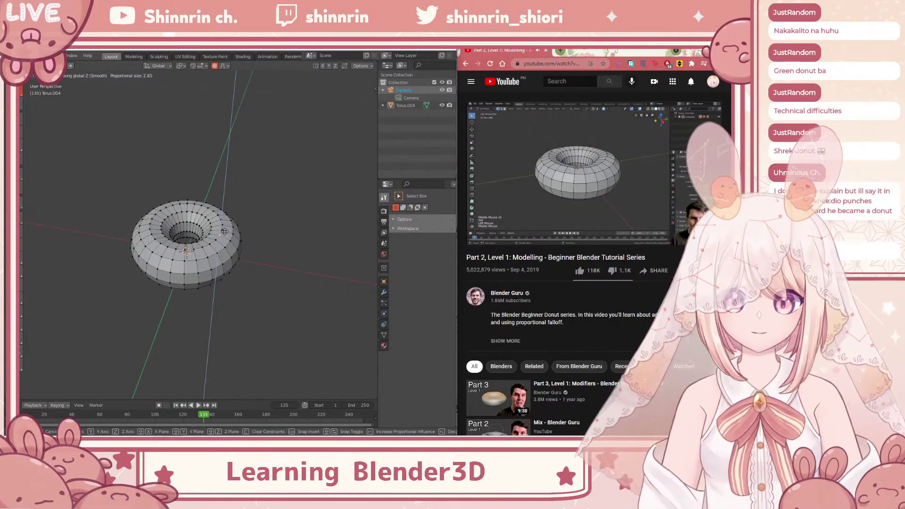
pyautogui.click(224, 237)
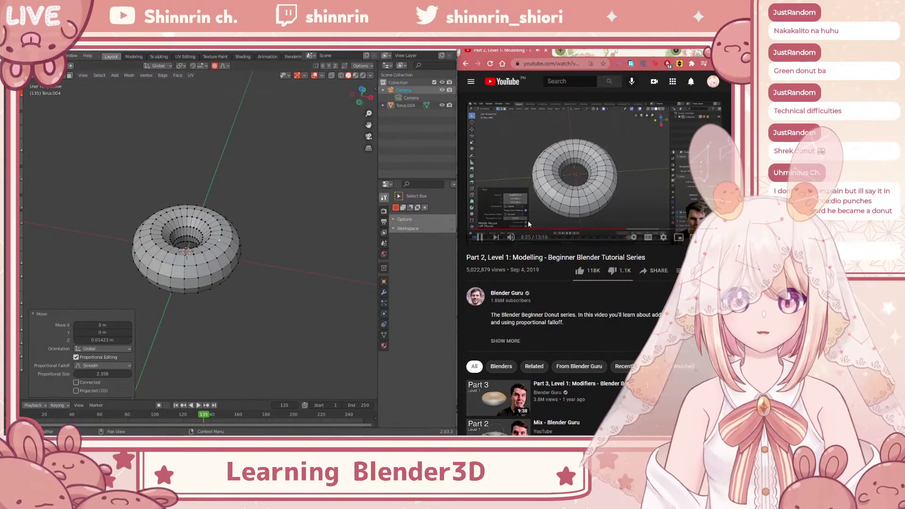
# Rewind the tutorial video to about 6:49 and replay its proportional editing explanation.
pyautogui.click(614, 218)
pyautogui.click(607, 230)
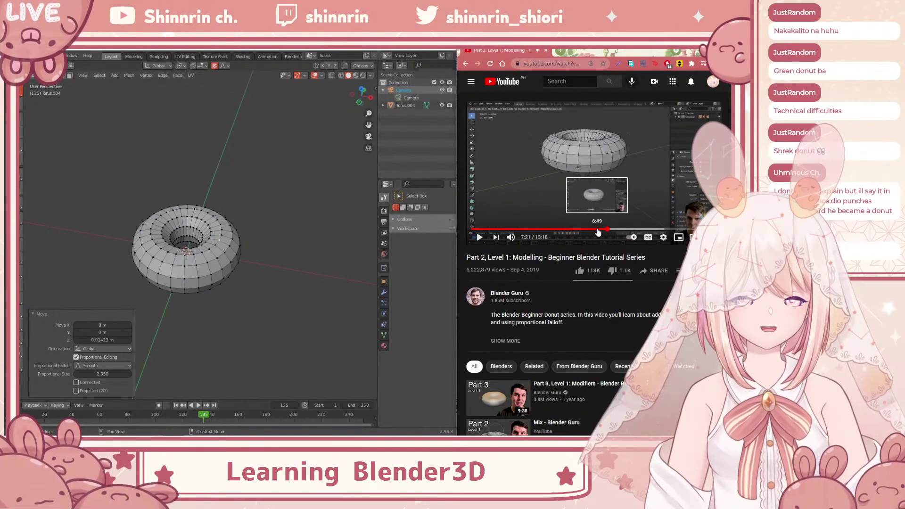
pyautogui.click(598, 230)
pyautogui.click(542, 188)
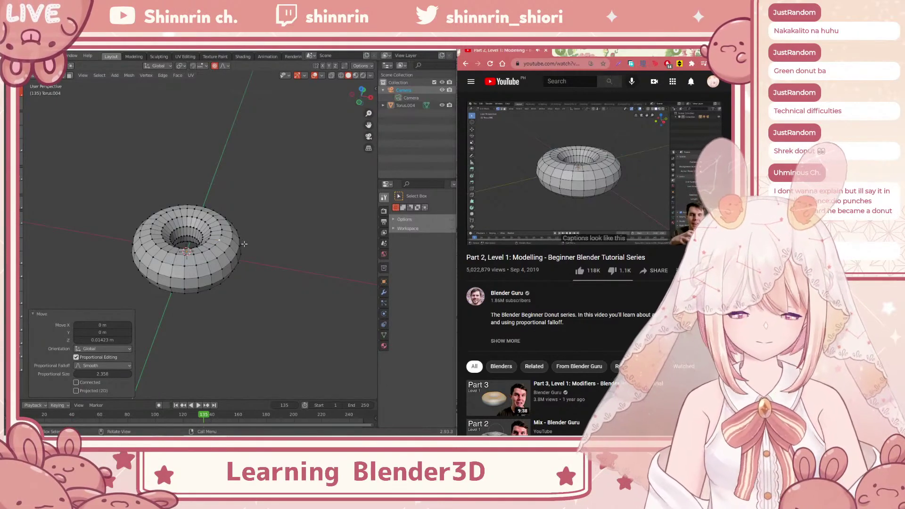
# Select a vertex on the torus's outer upper surface and move it freely, reducing the proportional influence size to 1.95.
pyautogui.click(228, 236)
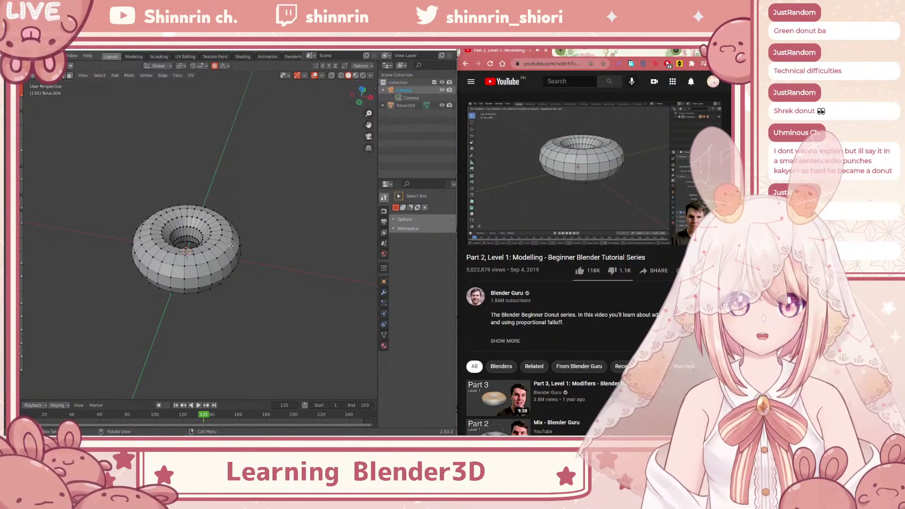
pyautogui.press('g')
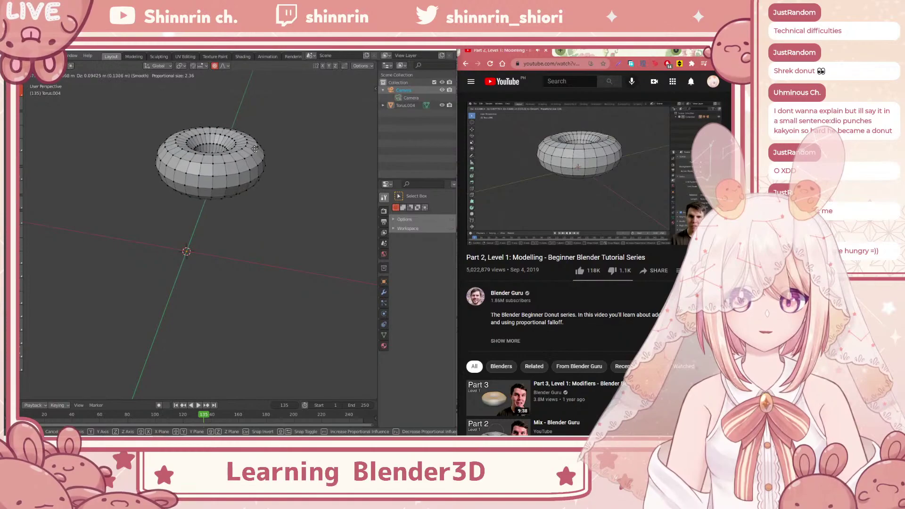
pyautogui.scroll(7, 219, 197)
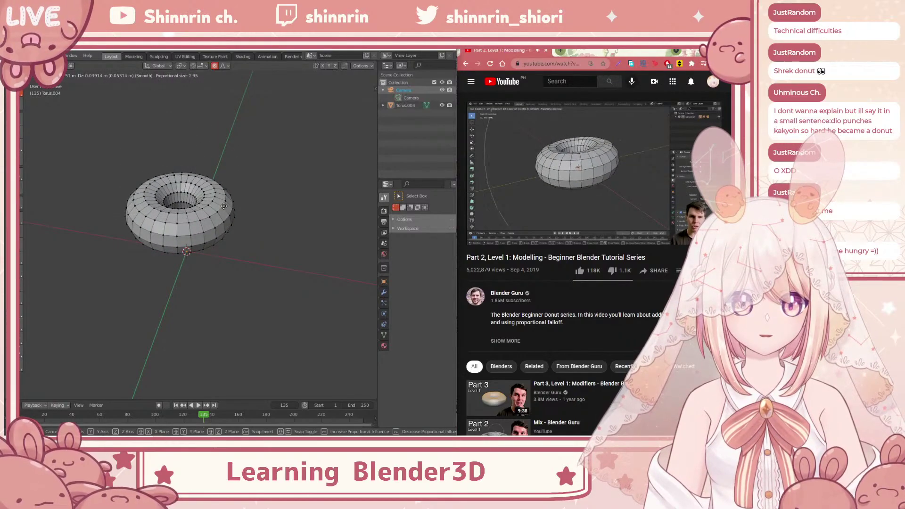